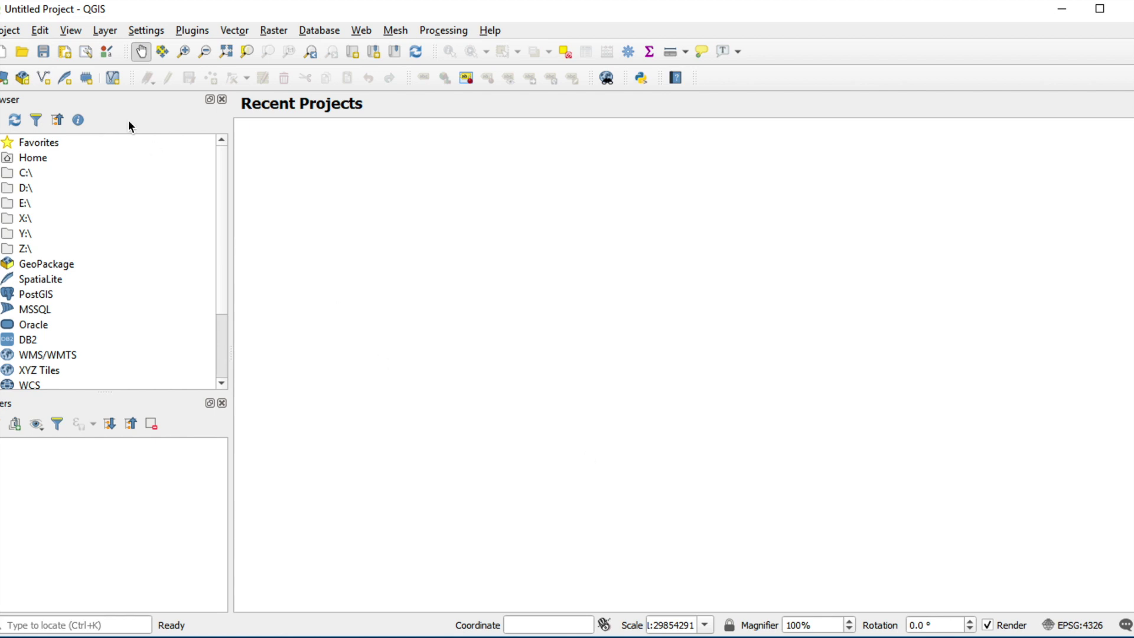
Add Documents/world.shp as a vector layer showing every country's outline.
left_click(4, 80)
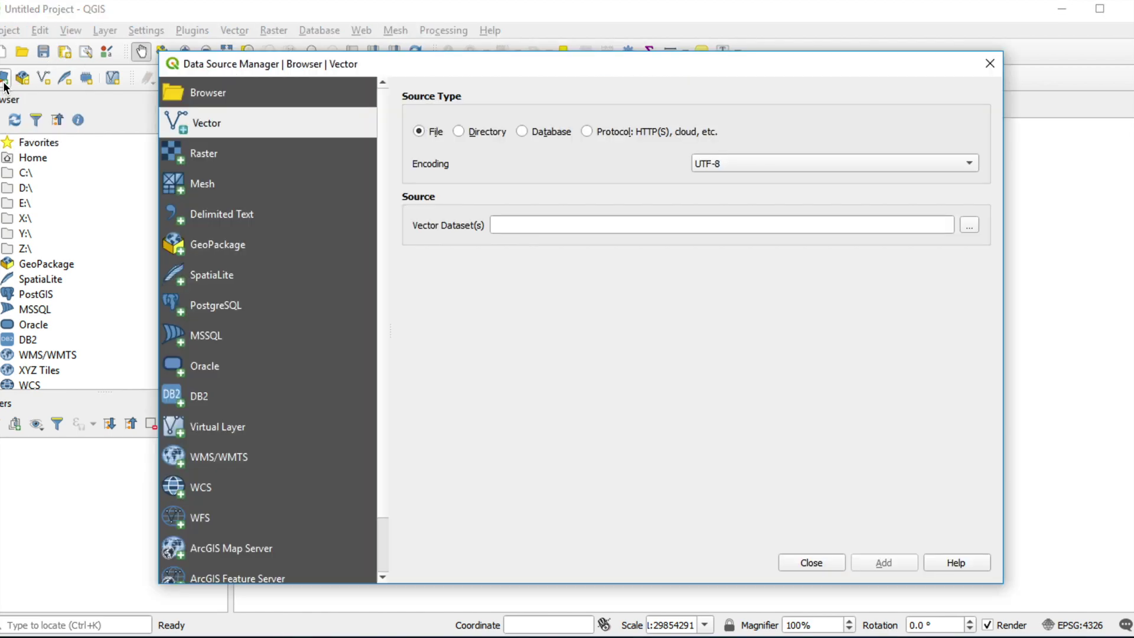
left_click(970, 226)
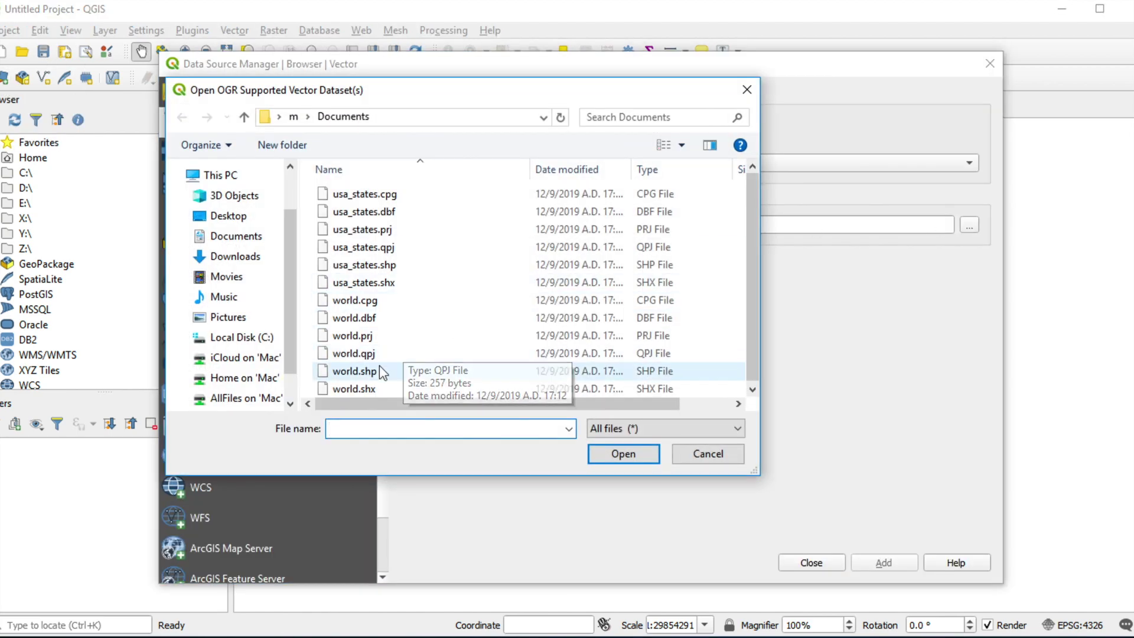
left_click(382, 372)
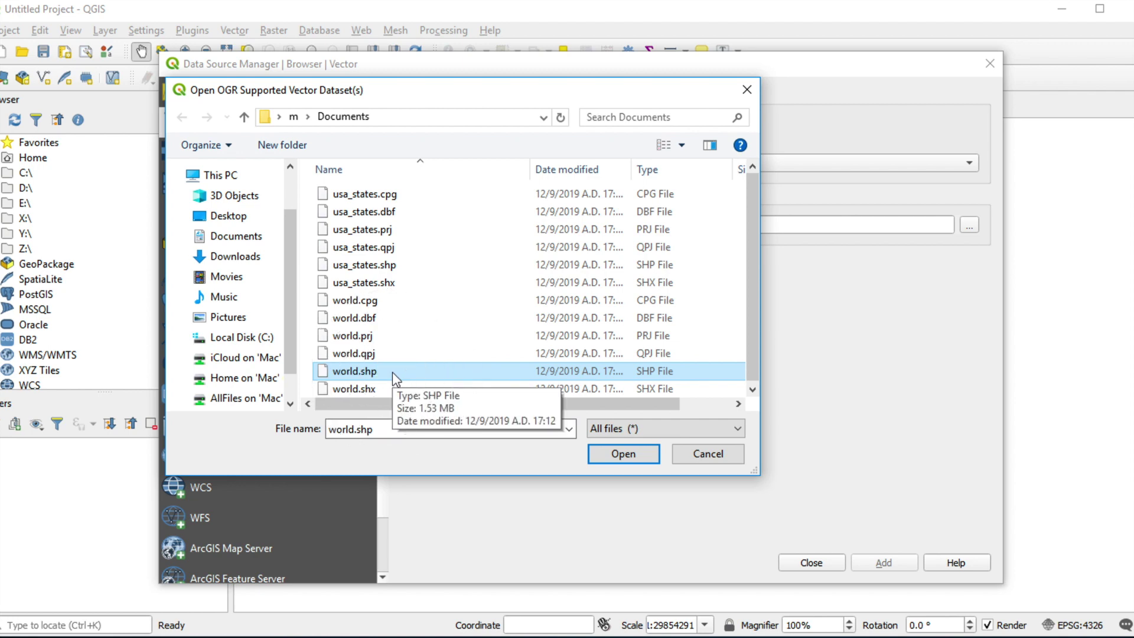
left_click(623, 455)
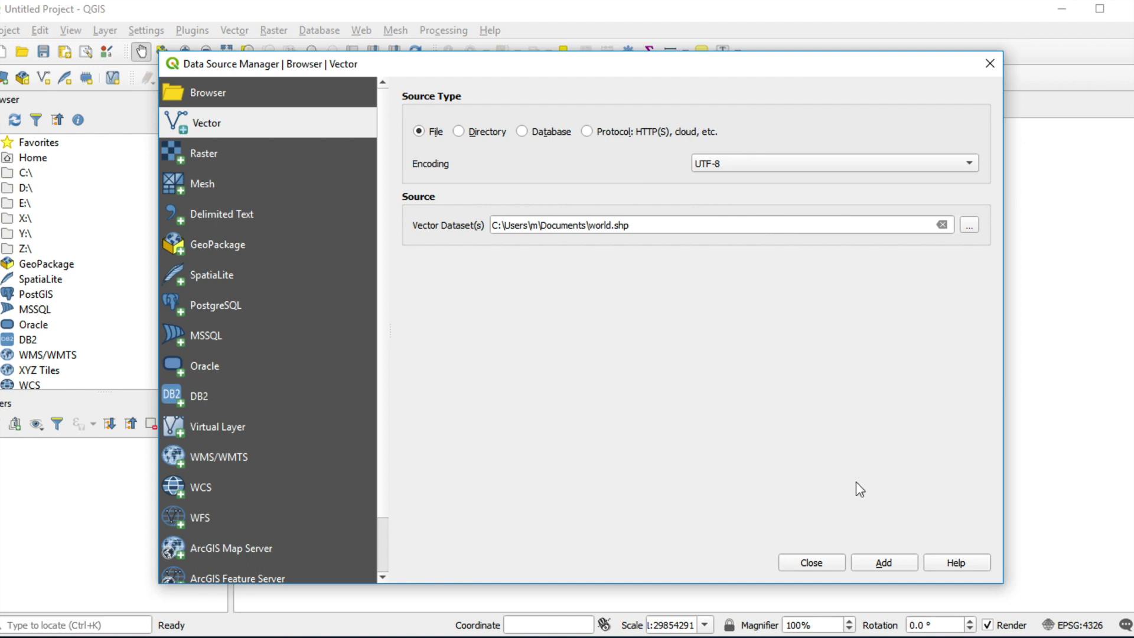
left_click(884, 564)
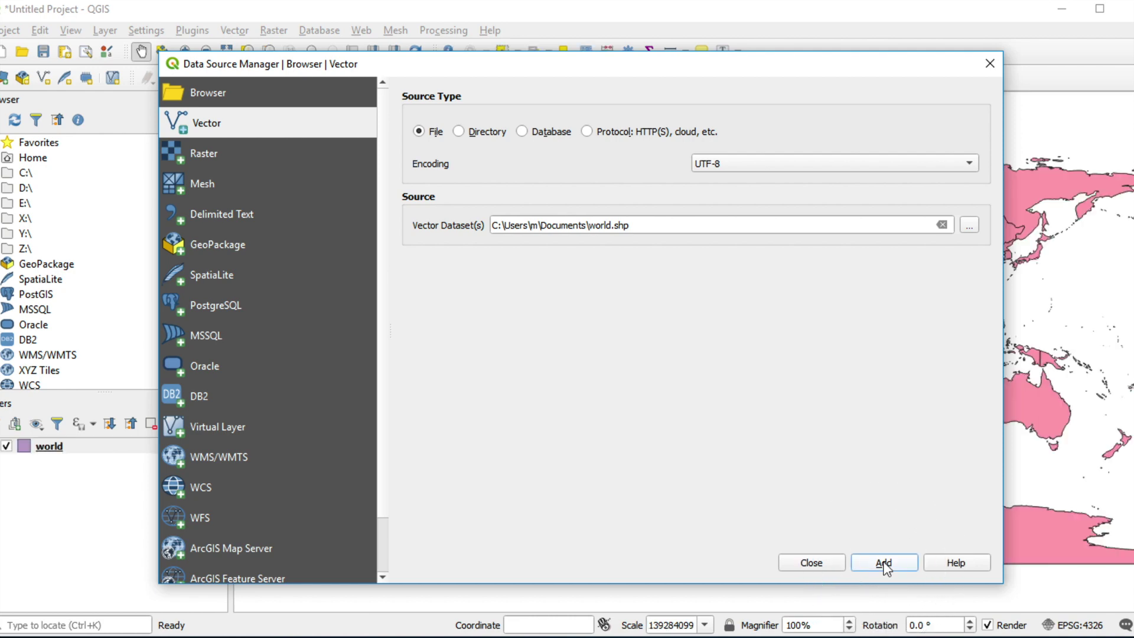
left_click(990, 64)
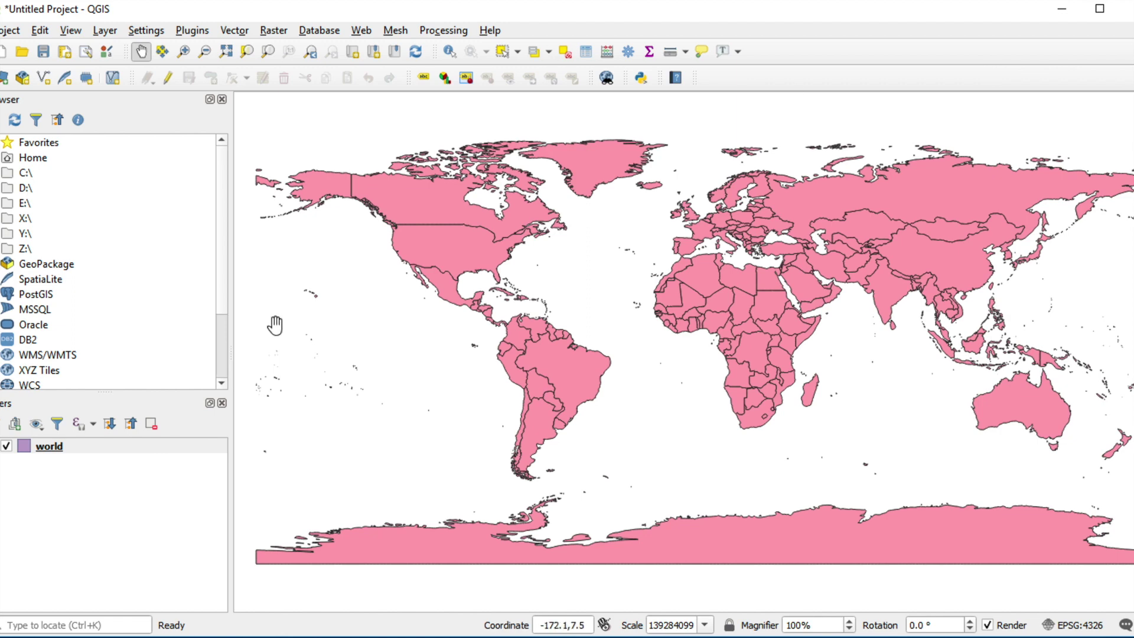
Bring up the world attribute table's Select by Expression dialog and view the Fields group.
double_click(62, 448)
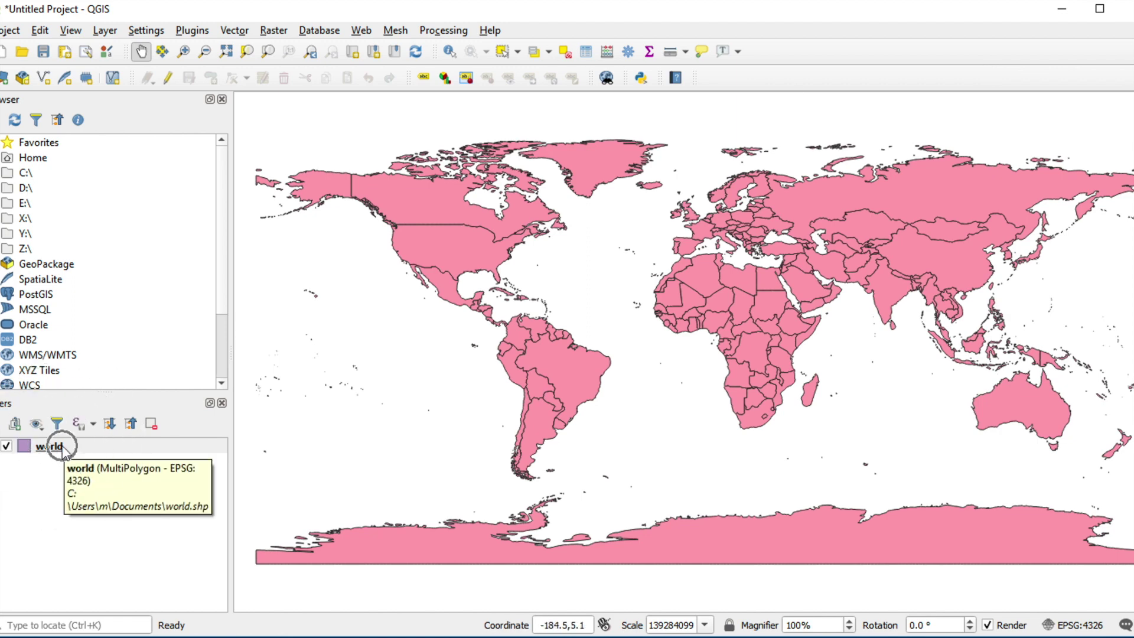
right_click(64, 450)
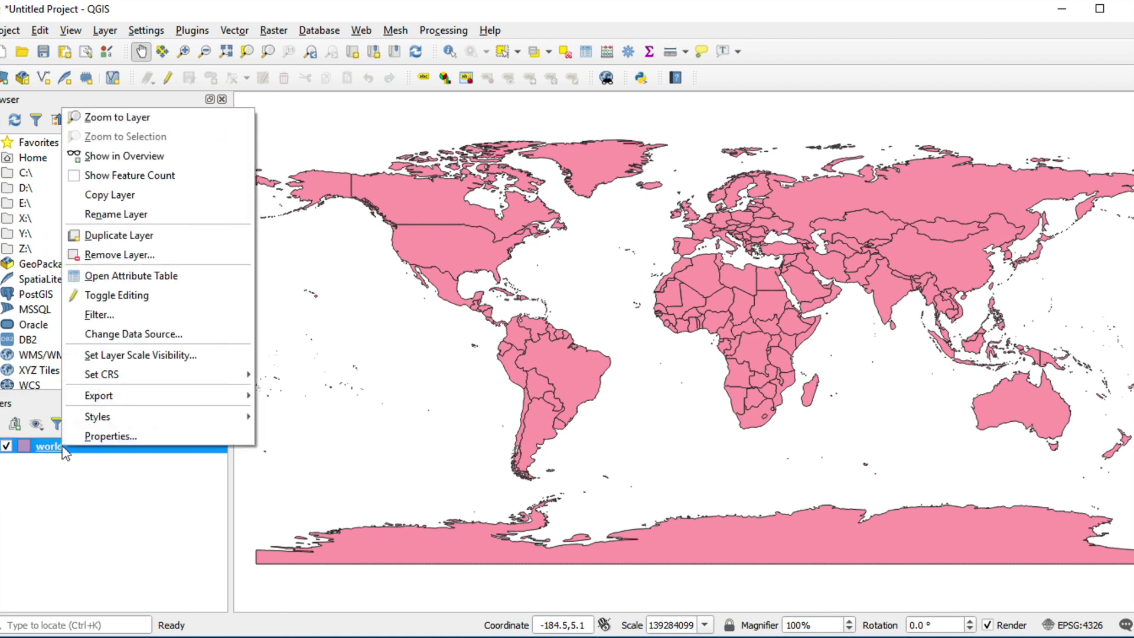
left_click(204, 288)
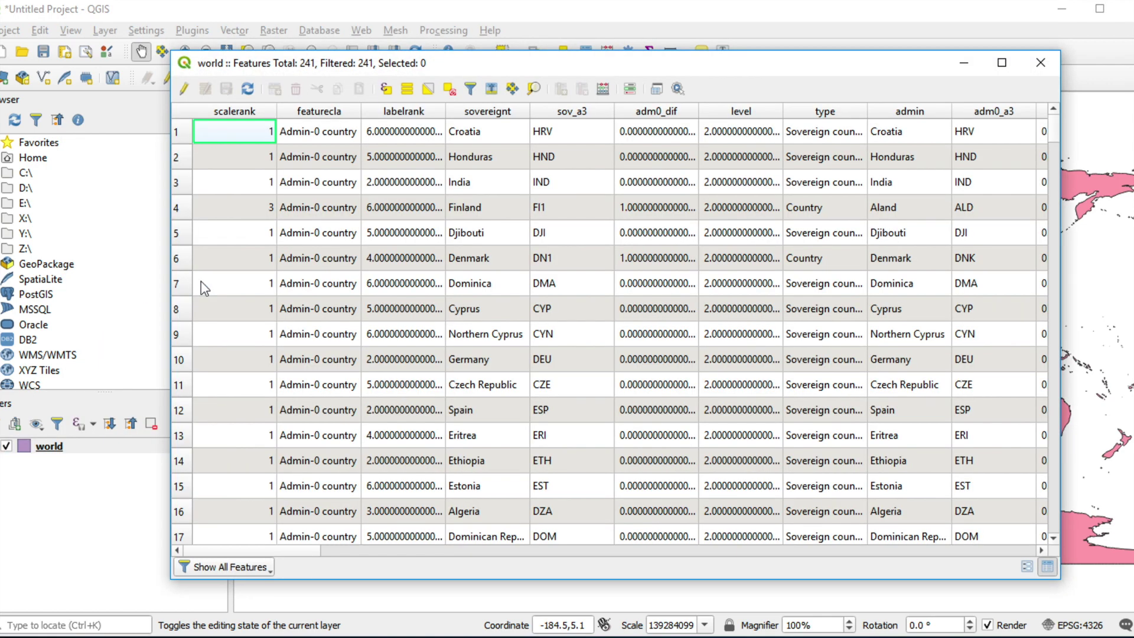
left_click(386, 90)
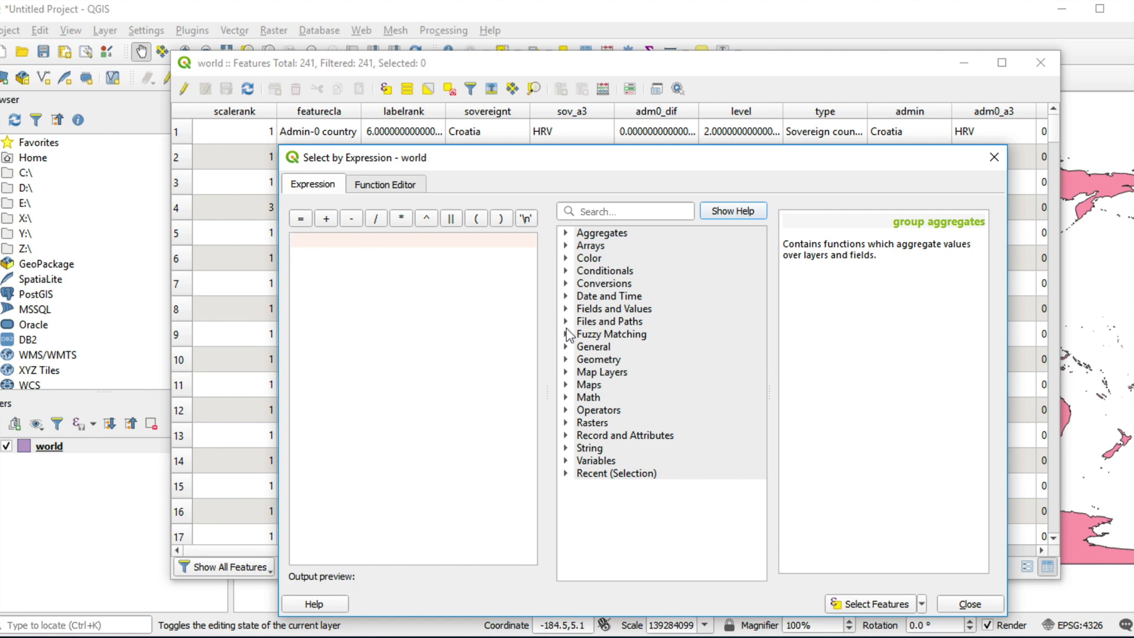
left_click(601, 310)
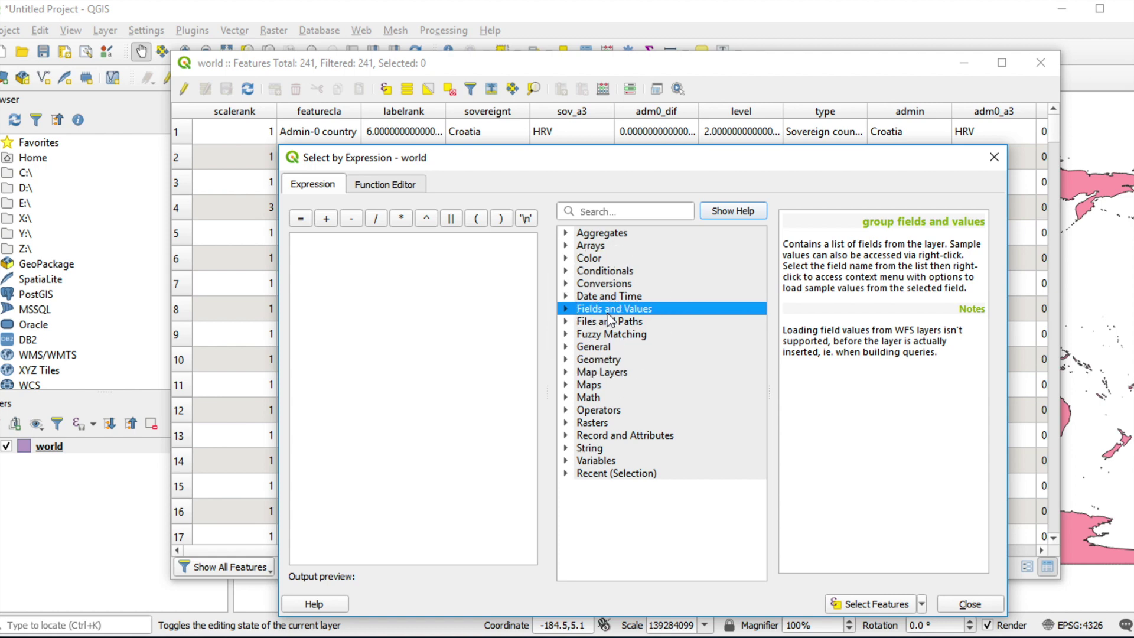
Build the expression "region_un" = 'Asia' from the field list and its unique values.
left_click(567, 309)
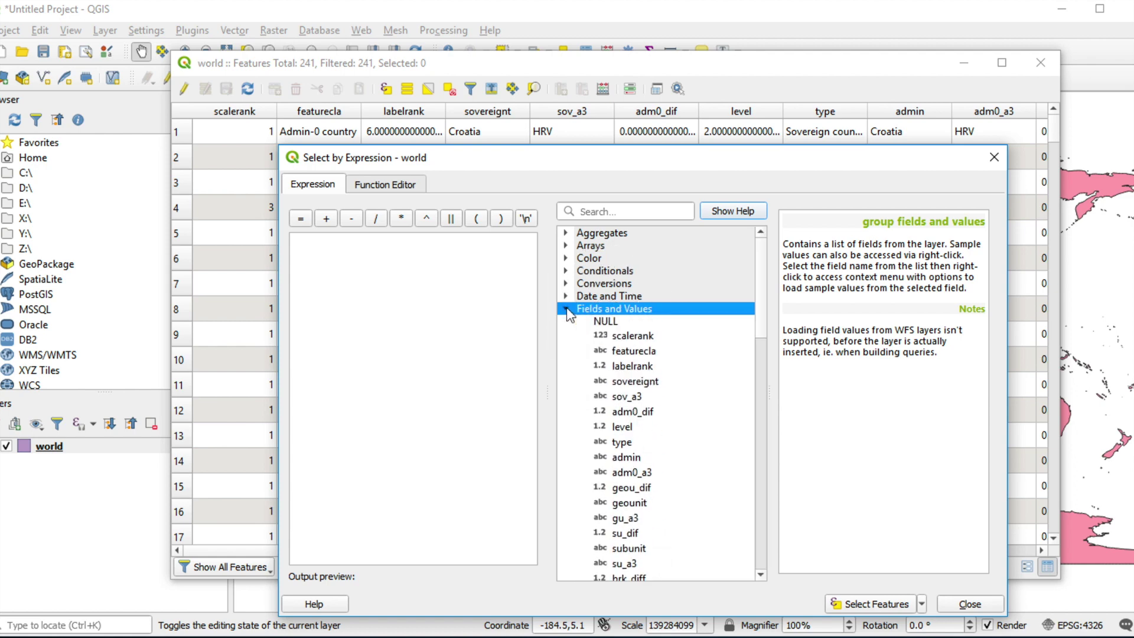
scroll(631, 454, "down", 3)
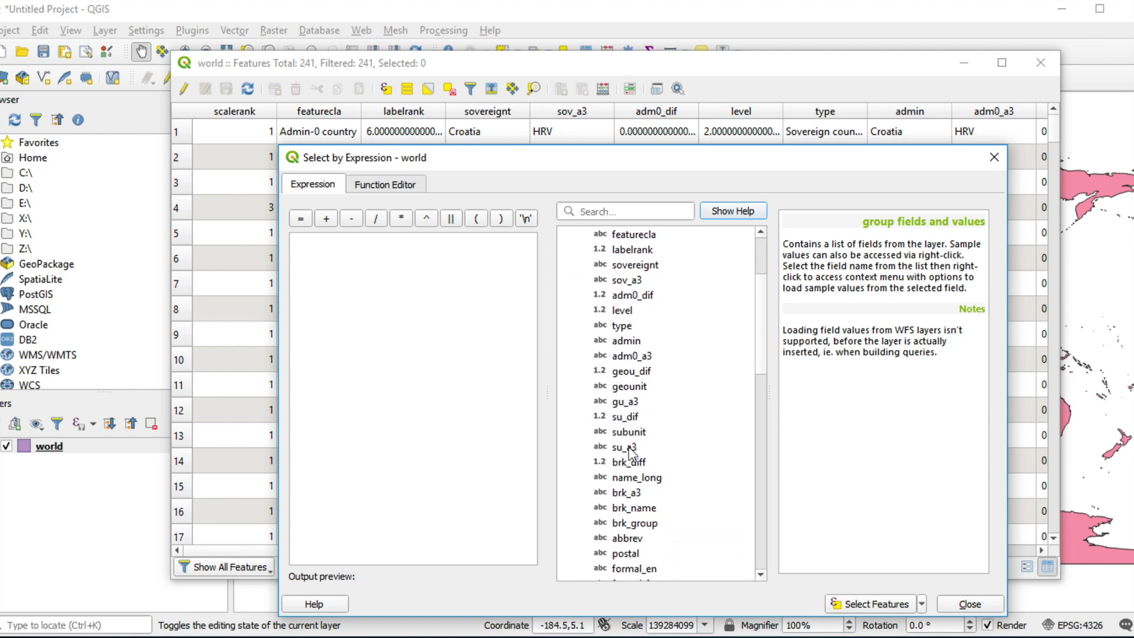
scroll(631, 453, "down", 6)
scroll(631, 453, "down", 2)
scroll(631, 451, "down", 4)
scroll(628, 448, "down", 4)
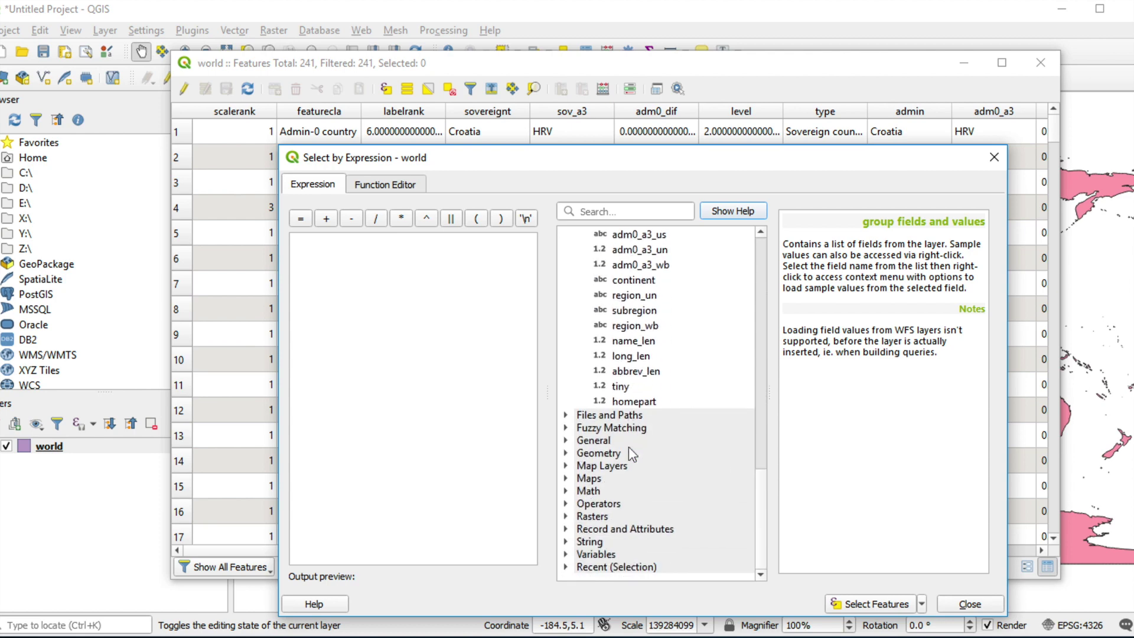
scroll(629, 447, "up", 1)
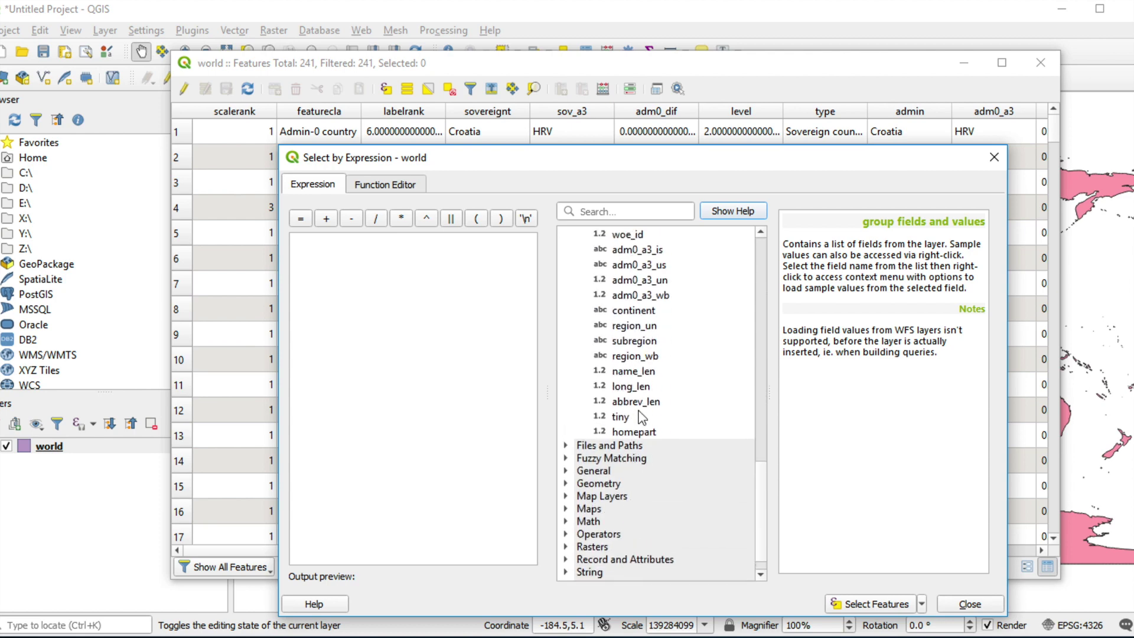
left_click(644, 325)
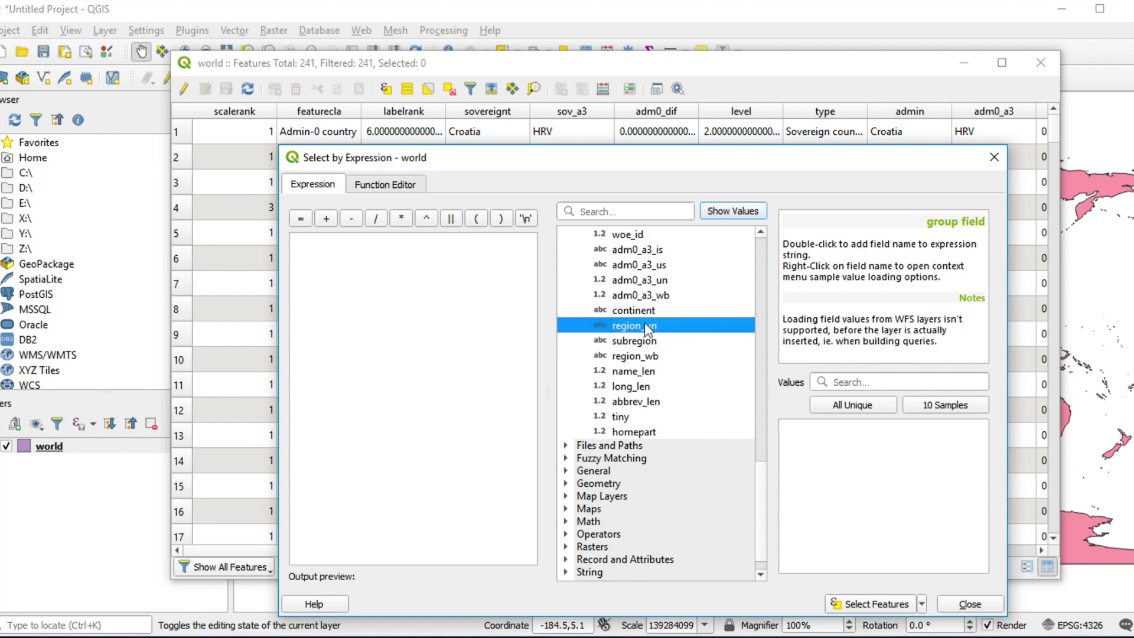
double_click(644, 323)
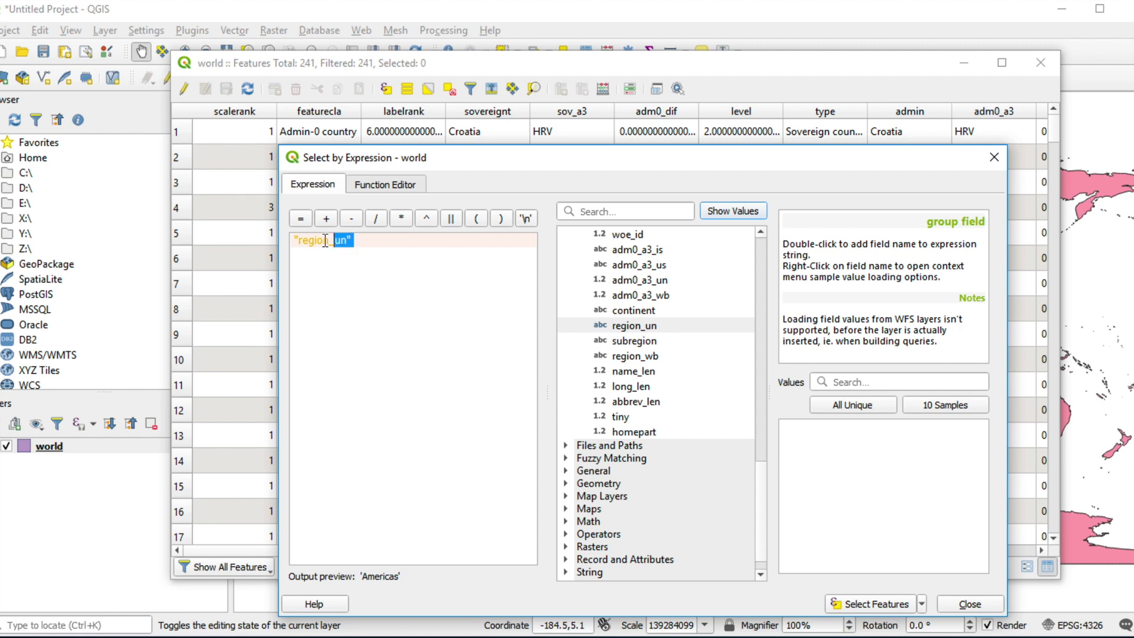
left_click_drag(355, 241, 289, 239)
left_click(851, 410)
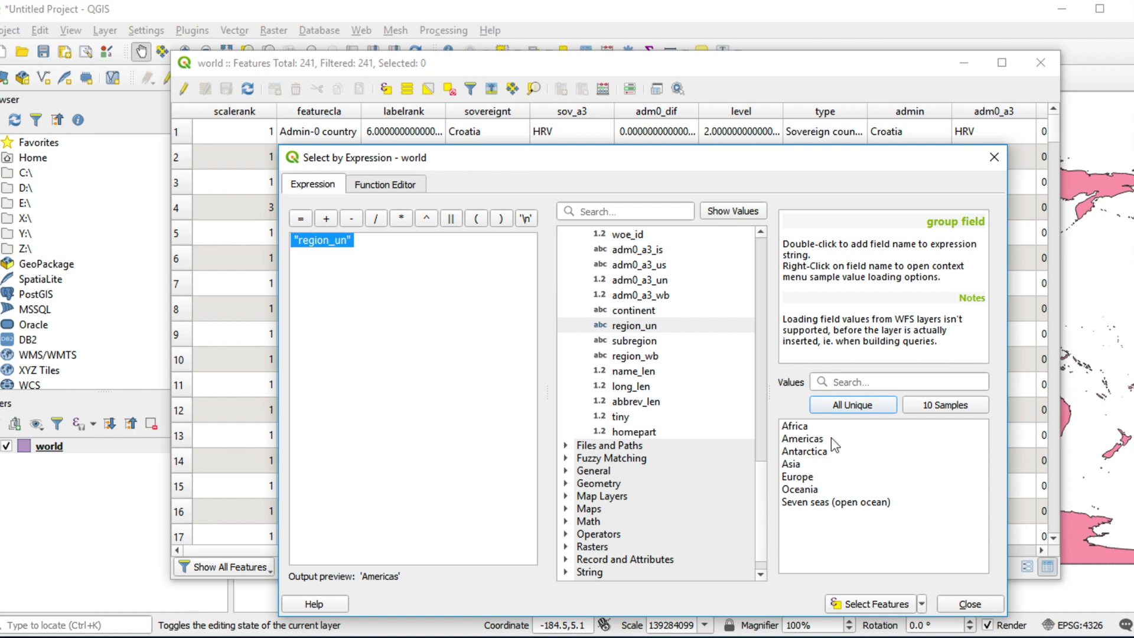
left_click(404, 245)
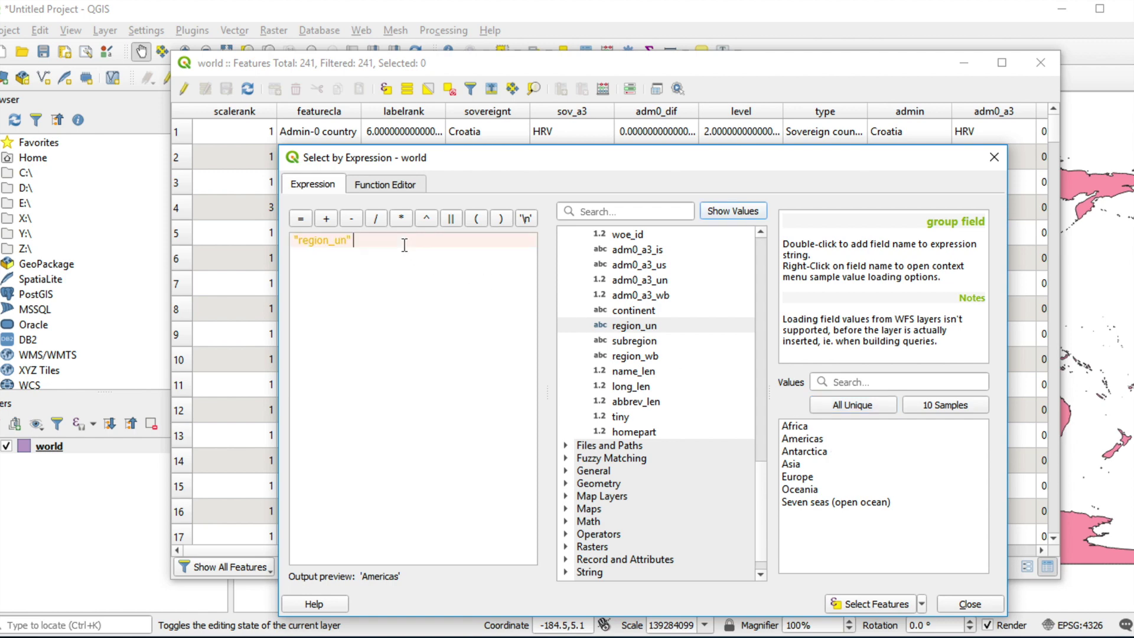
left_click(301, 219)
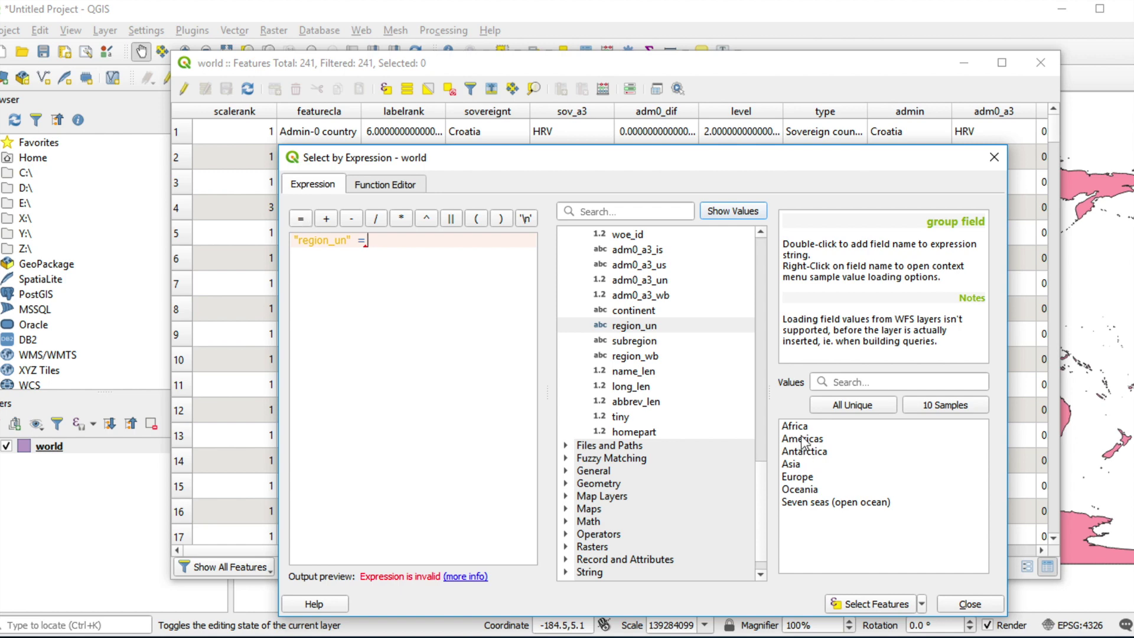
double_click(798, 464)
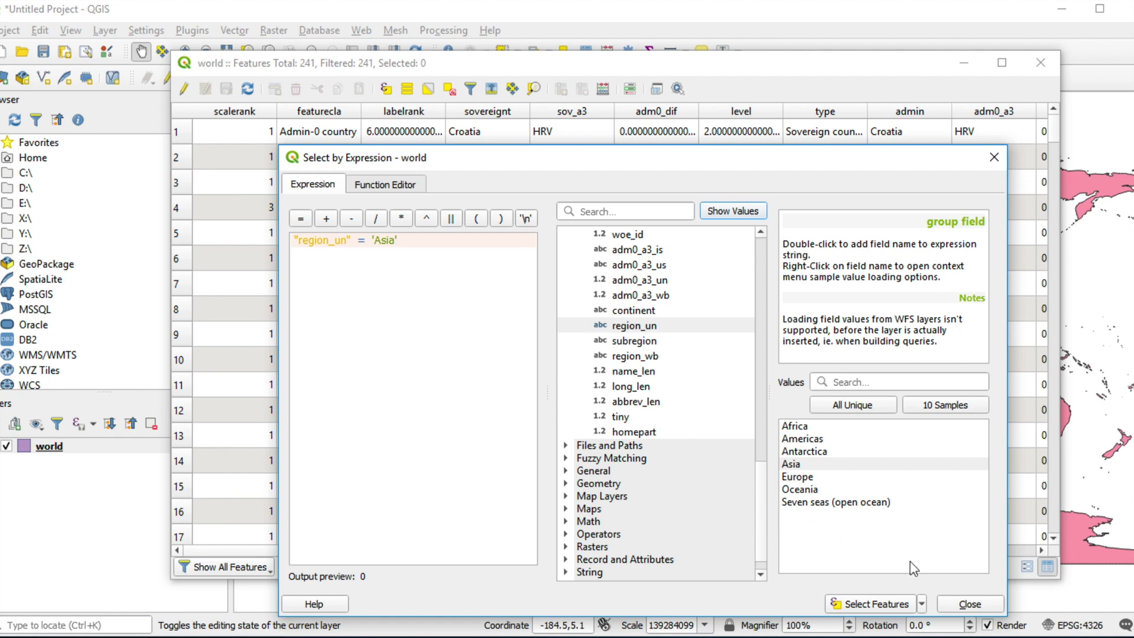
Select the 53 matching Asian countries and close the expression builder.
left_click(904, 606)
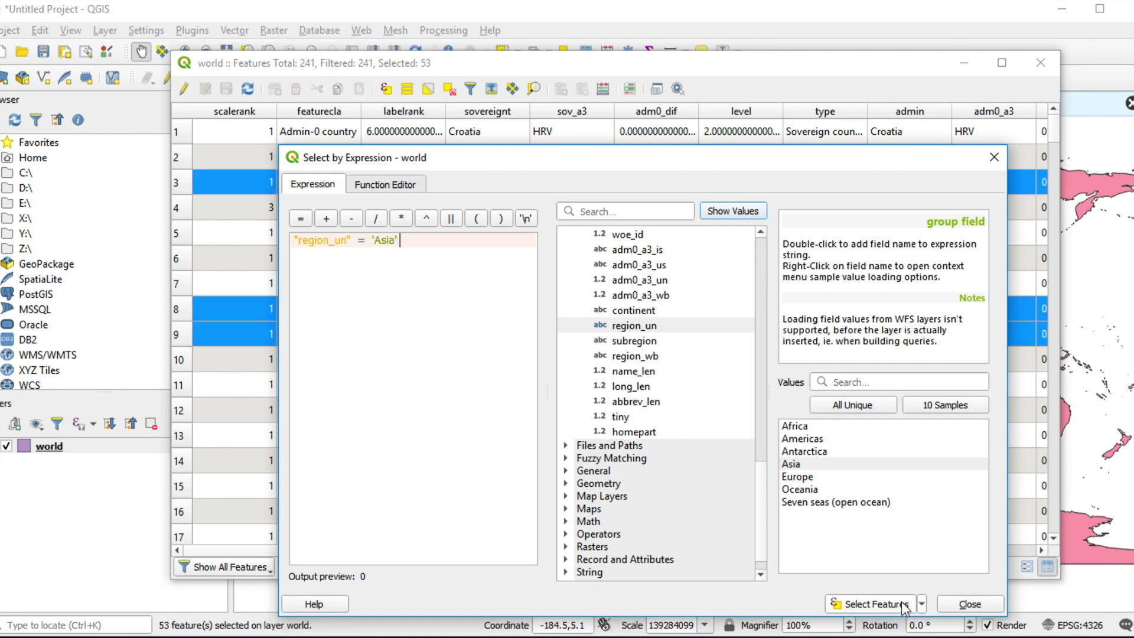
left_click(905, 607)
left_click(960, 610)
Return to the map, then reopen the world attribute table's Select by Expression dialog.
left_click(1041, 62)
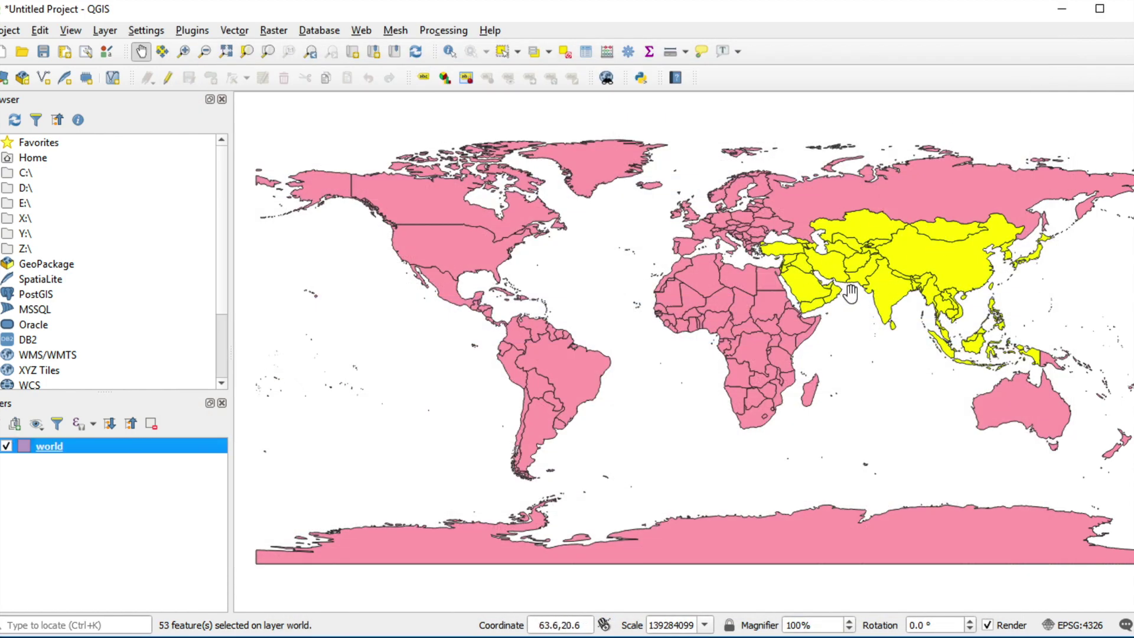
left_click(946, 316)
right_click(63, 450)
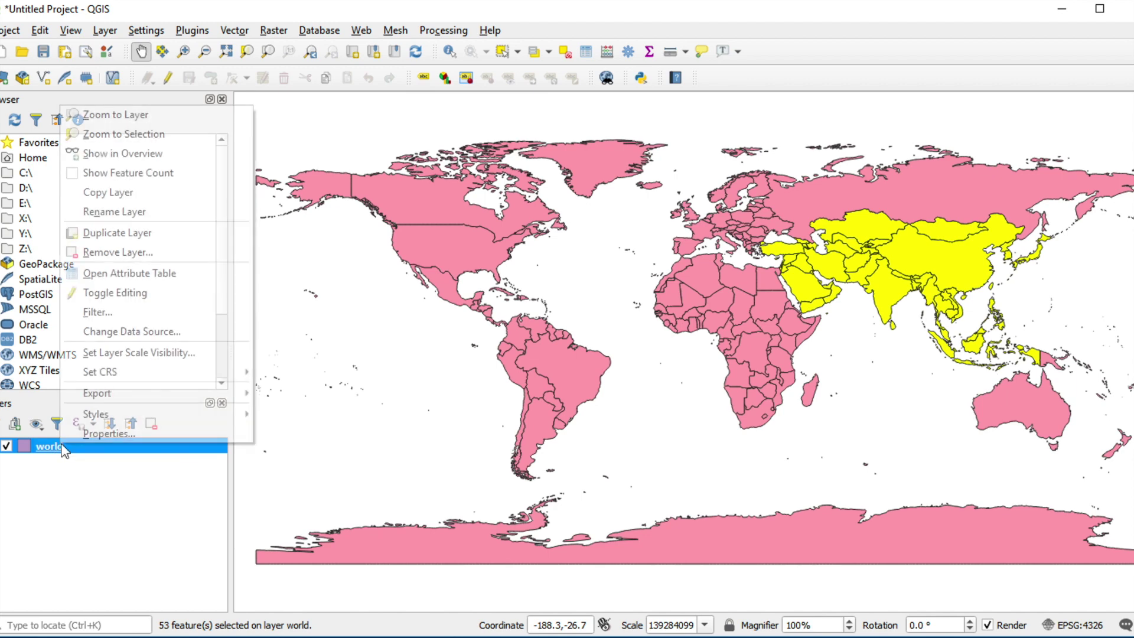
left_click(150, 272)
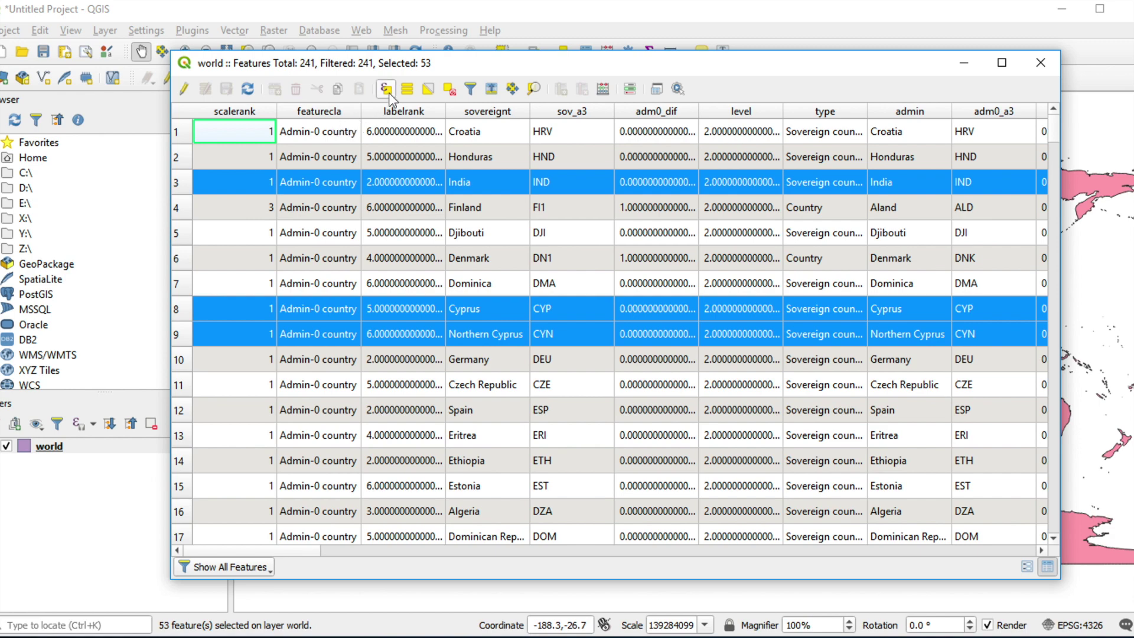
left_click(386, 89)
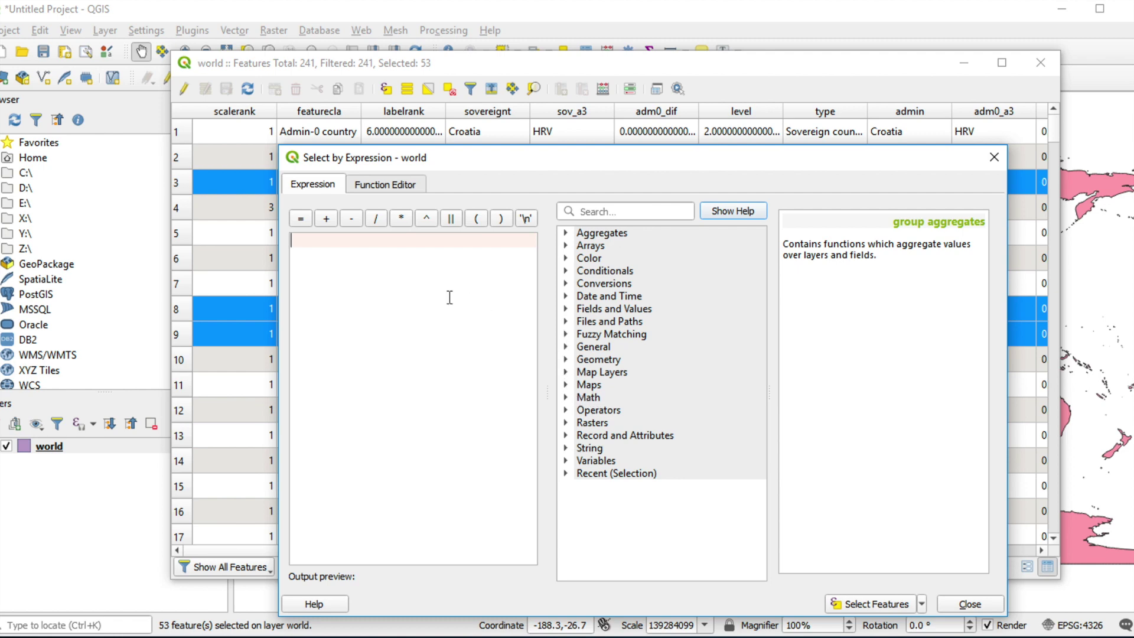
type("reg")
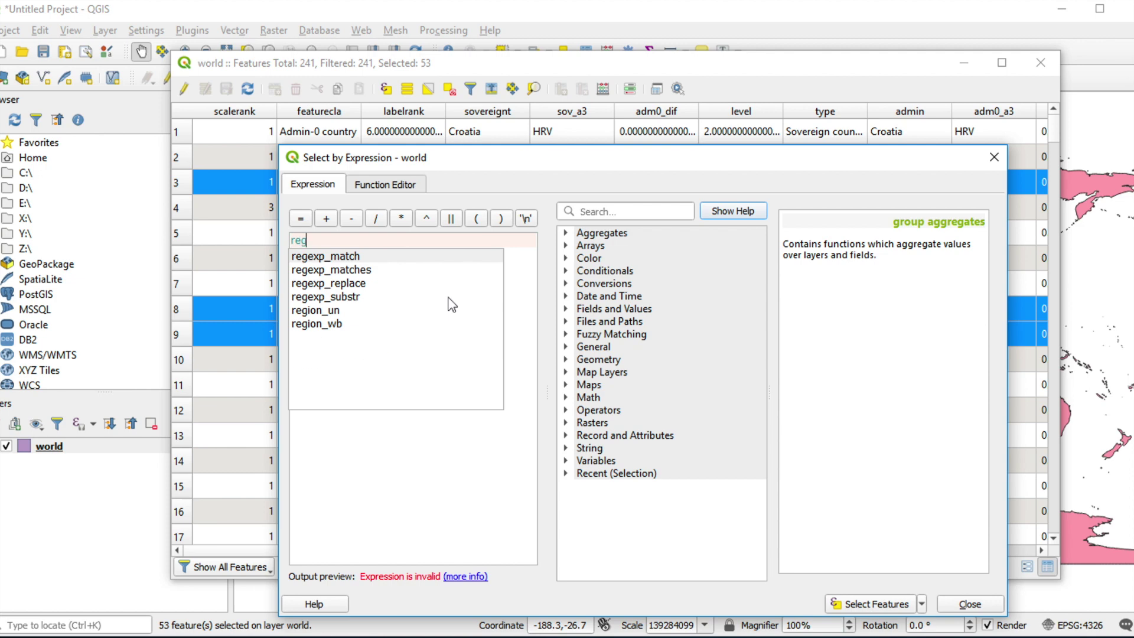
Enter the expression region_un != 'Asia' using the field suggestion.
key("Down")
key("Down")
key("Down")
key("Down")
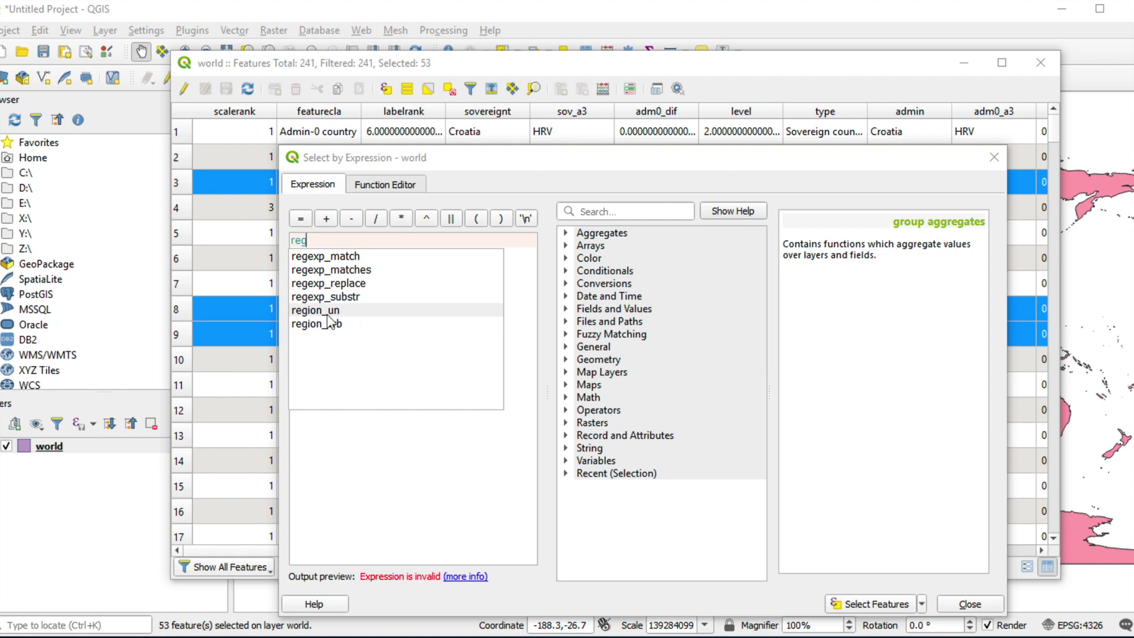
key("Return")
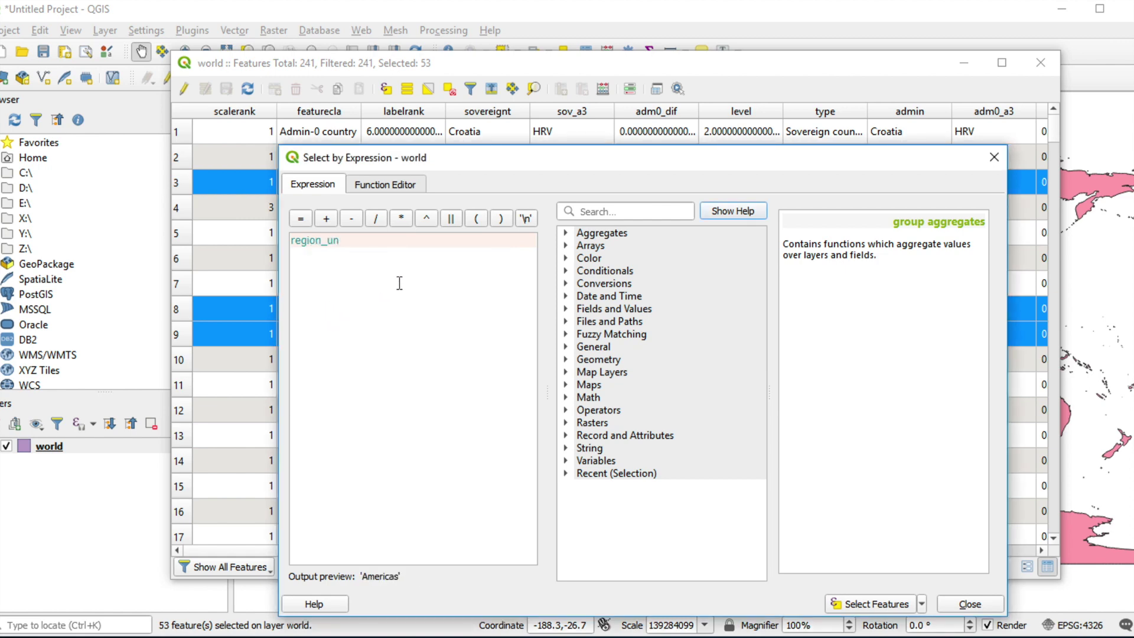
type(" =")
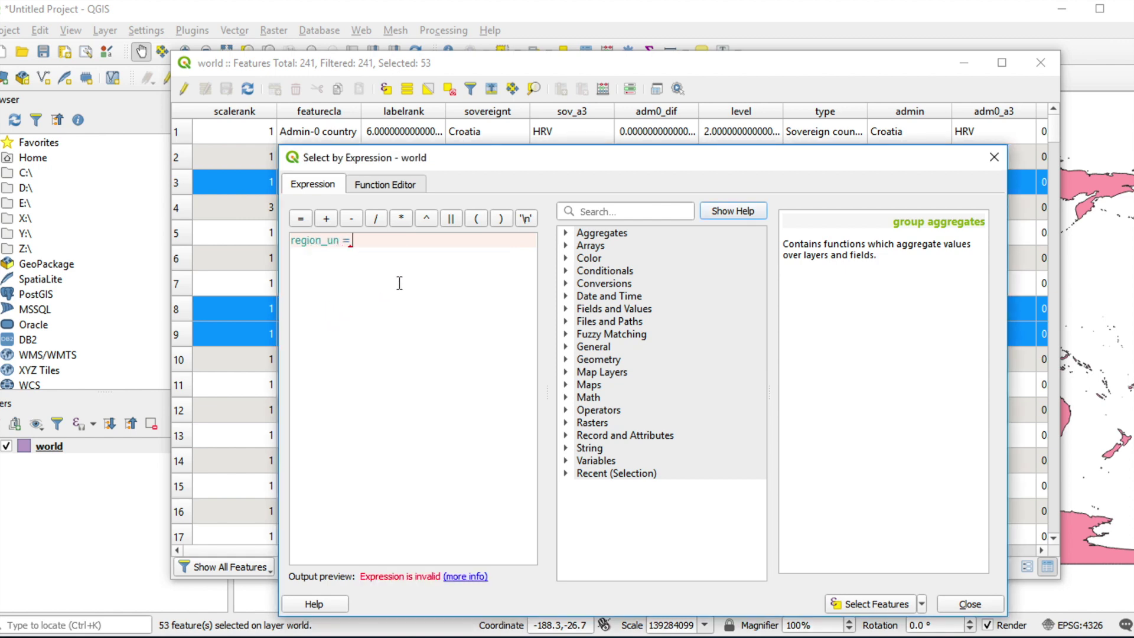
key("Left")
type("!")
key("Right")
type("'")
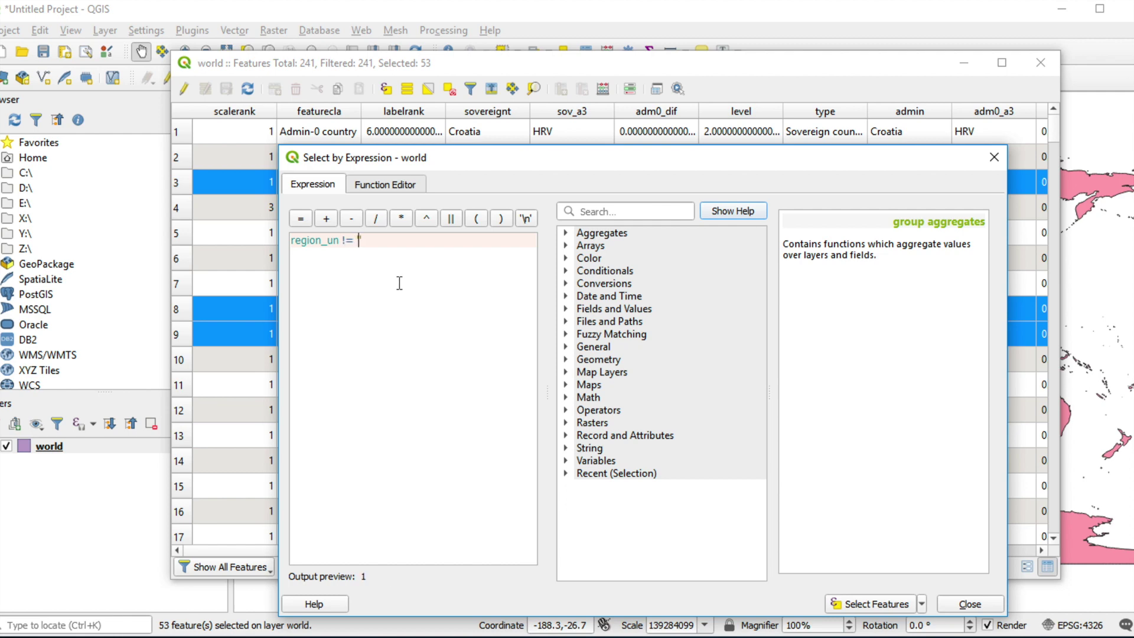
type("Asi")
type("a'")
Select the 188 countries outside Asia and close the dialog.
left_click(881, 601)
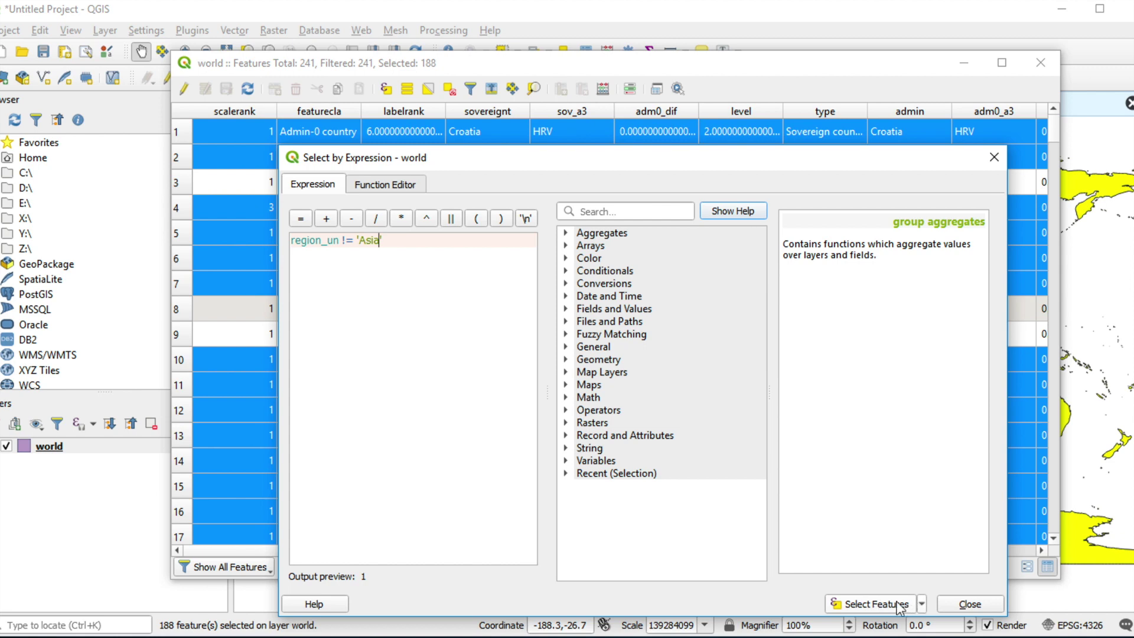
left_click(901, 609)
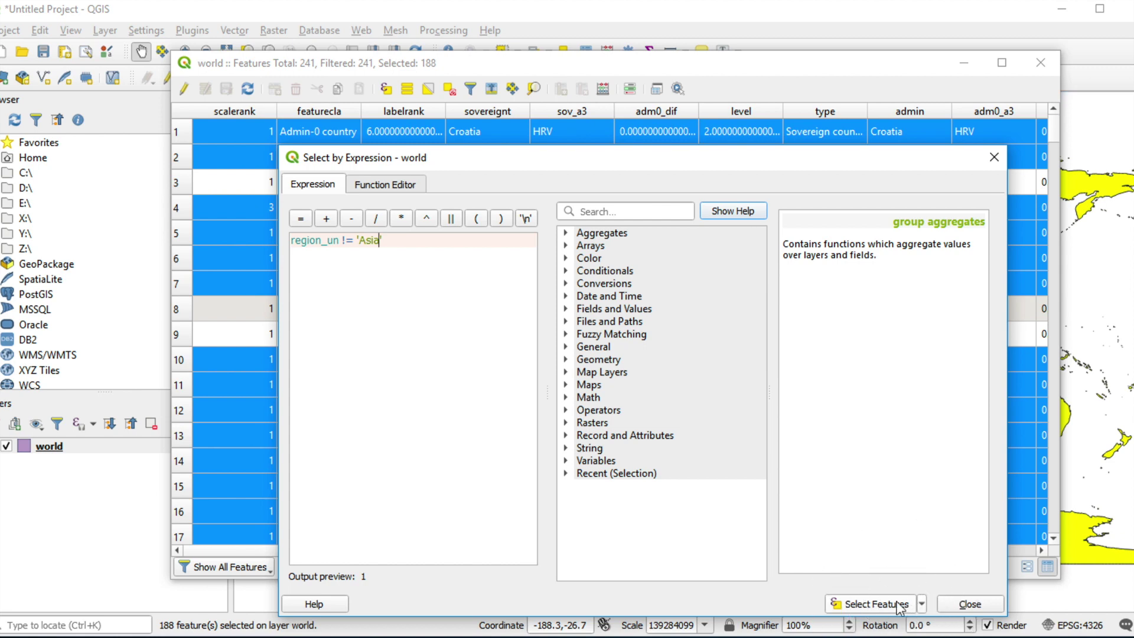
left_click(970, 605)
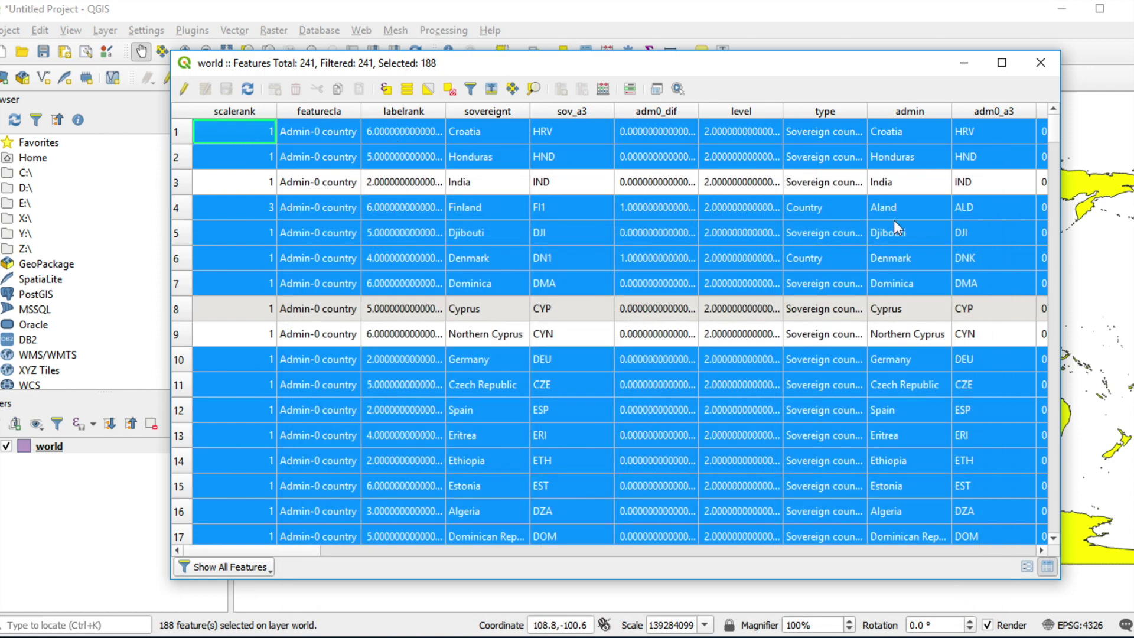
Clear the selection on the map and reopen the world layer's attribute table.
left_click(1045, 66)
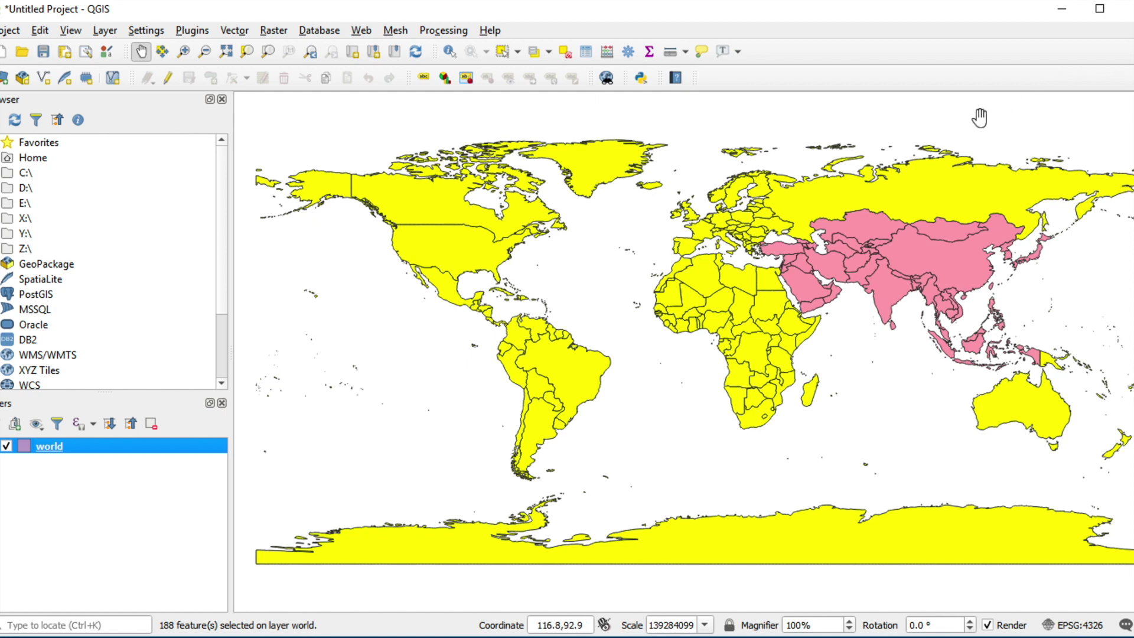
left_click(722, 331)
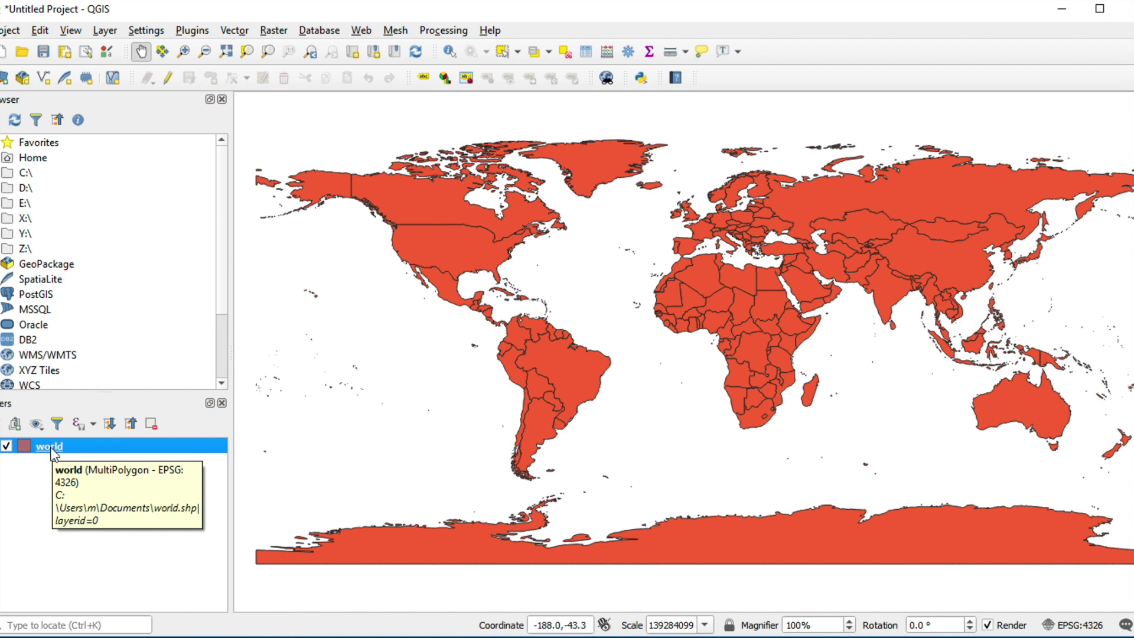
right_click(53, 453)
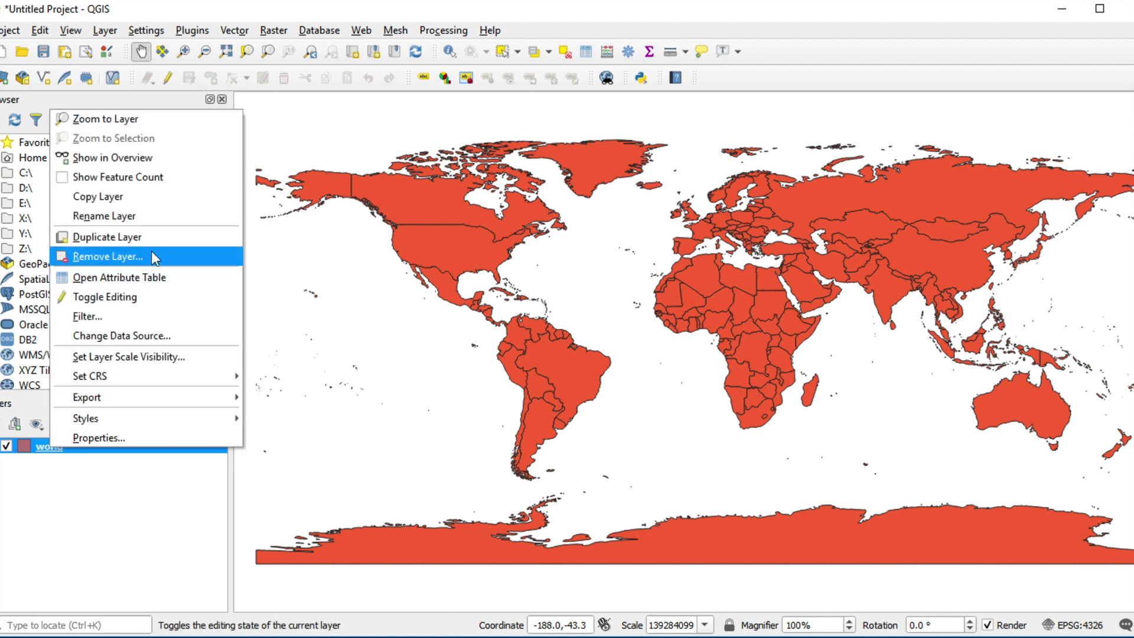
left_click(164, 282)
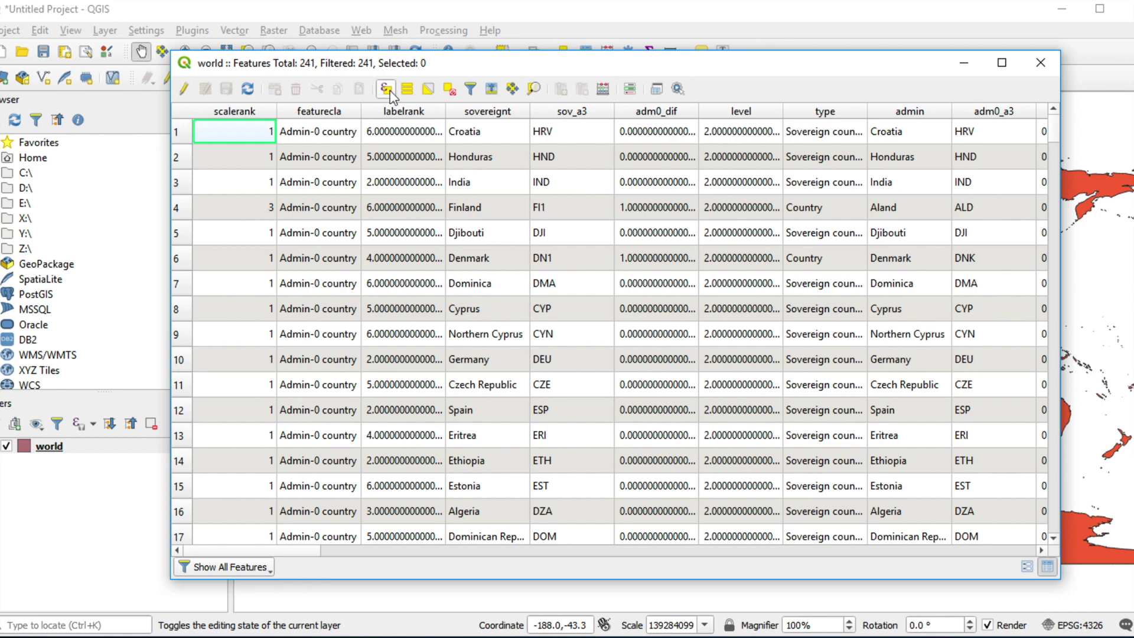
Inspect sample pop_est values and insert pop_est into a new expression.
left_click(387, 89)
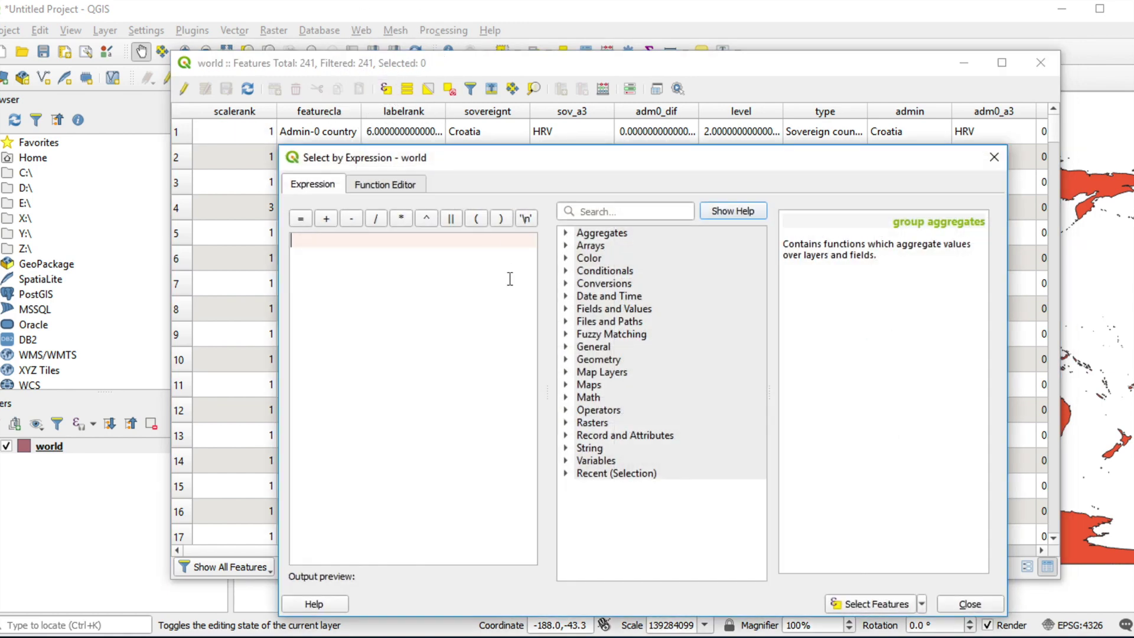
left_click(567, 310)
scroll(628, 438, "down", 4)
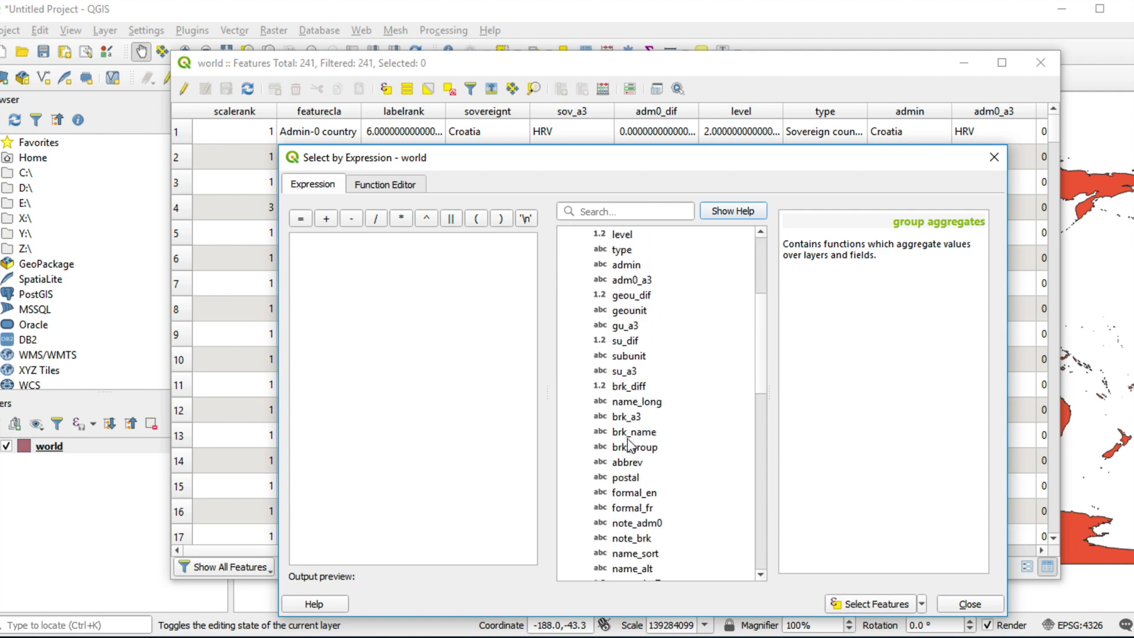
scroll(629, 442, "down", 5)
scroll(629, 446, "down", 1)
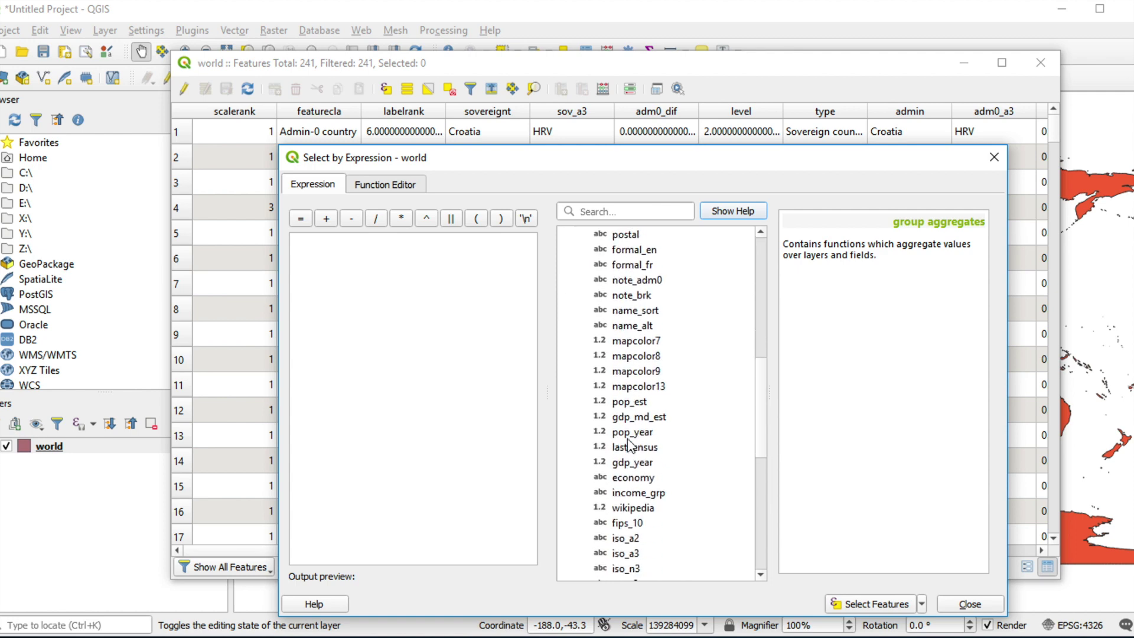
left_click(641, 404)
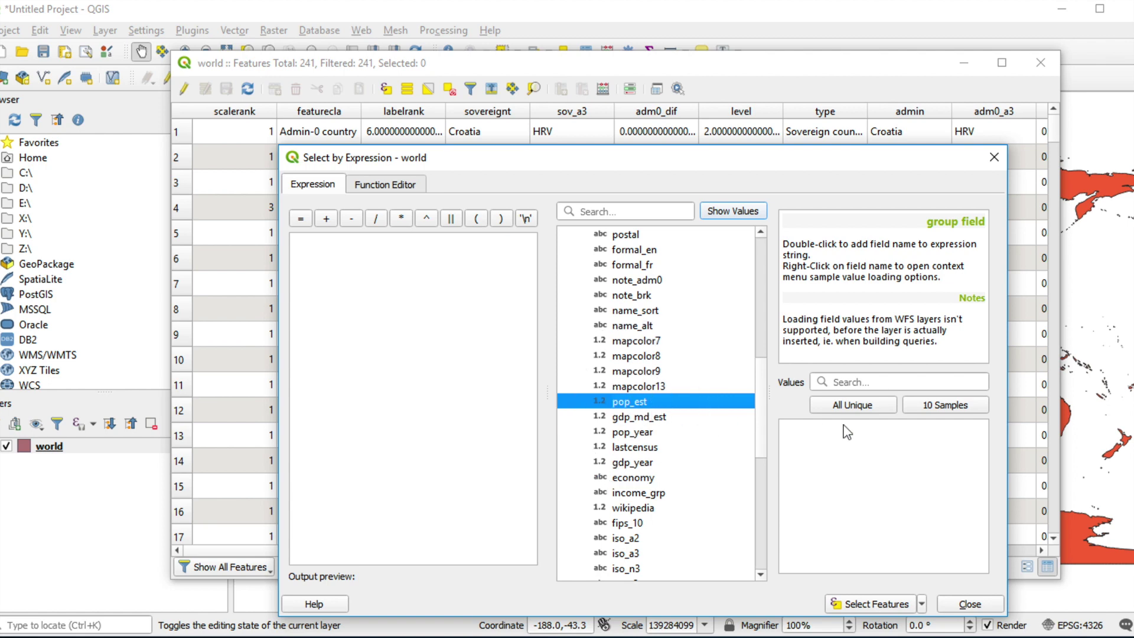
left_click(933, 408)
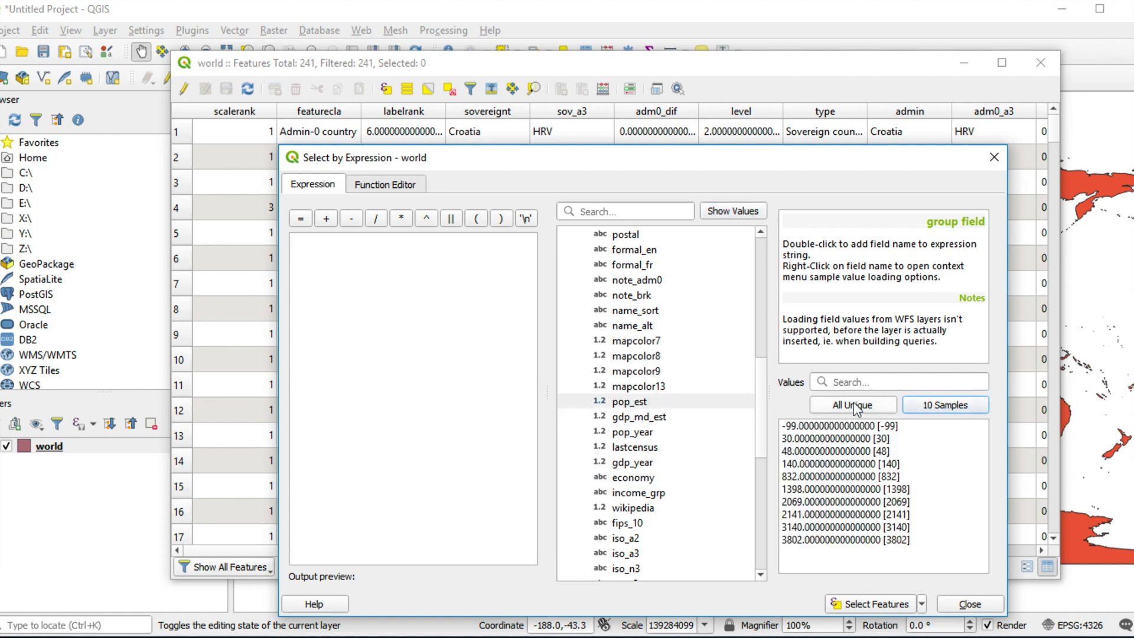
double_click(646, 402)
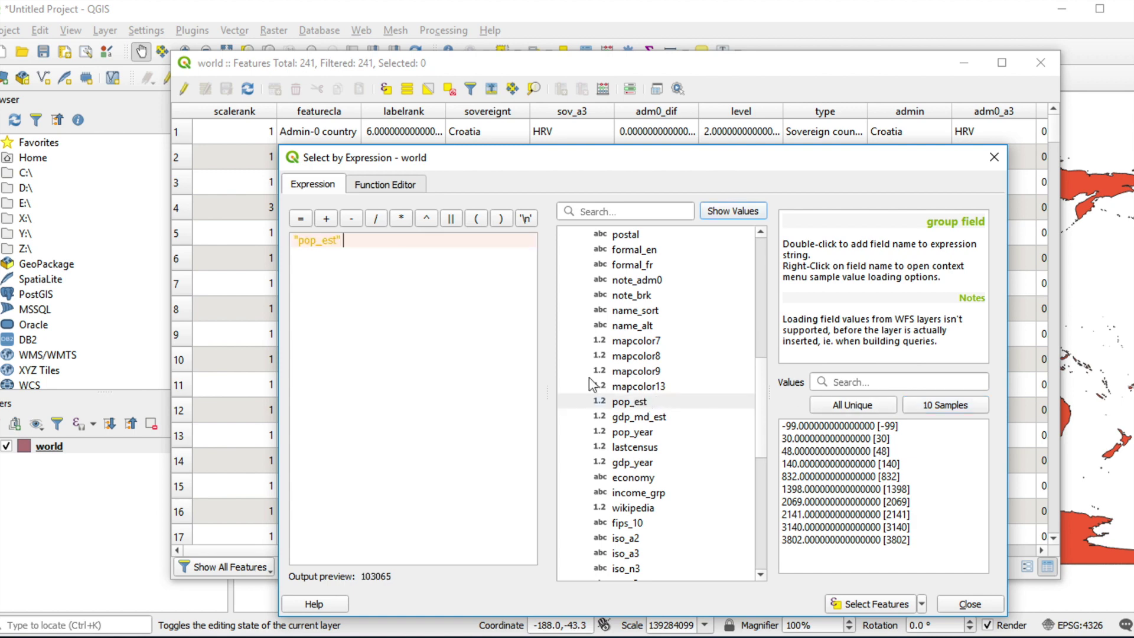
type(">")
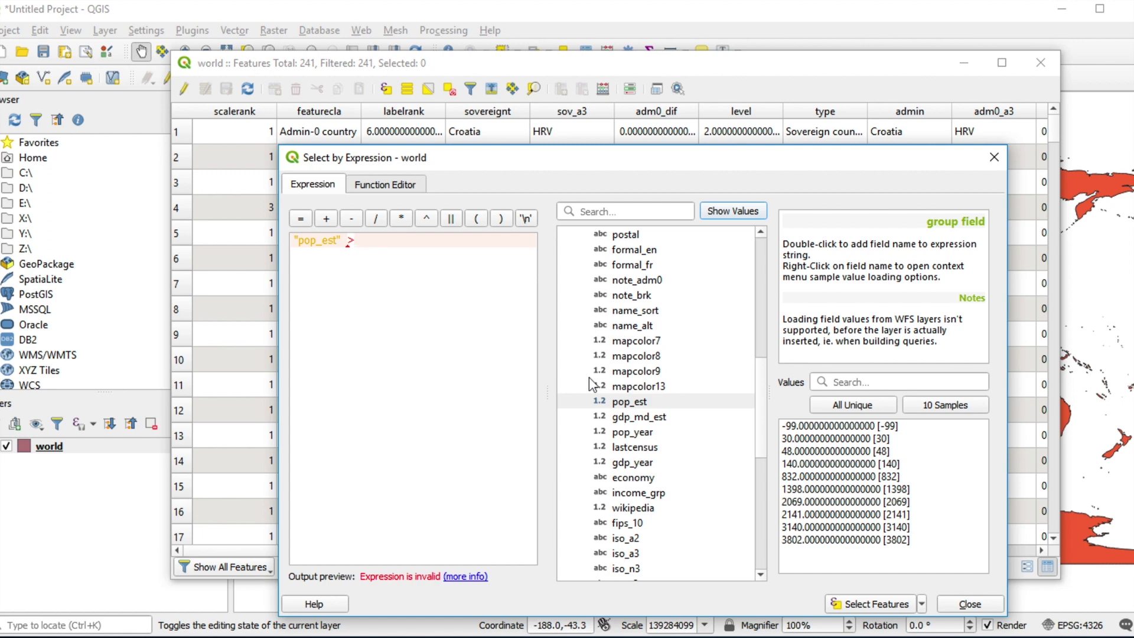
type(" 10")
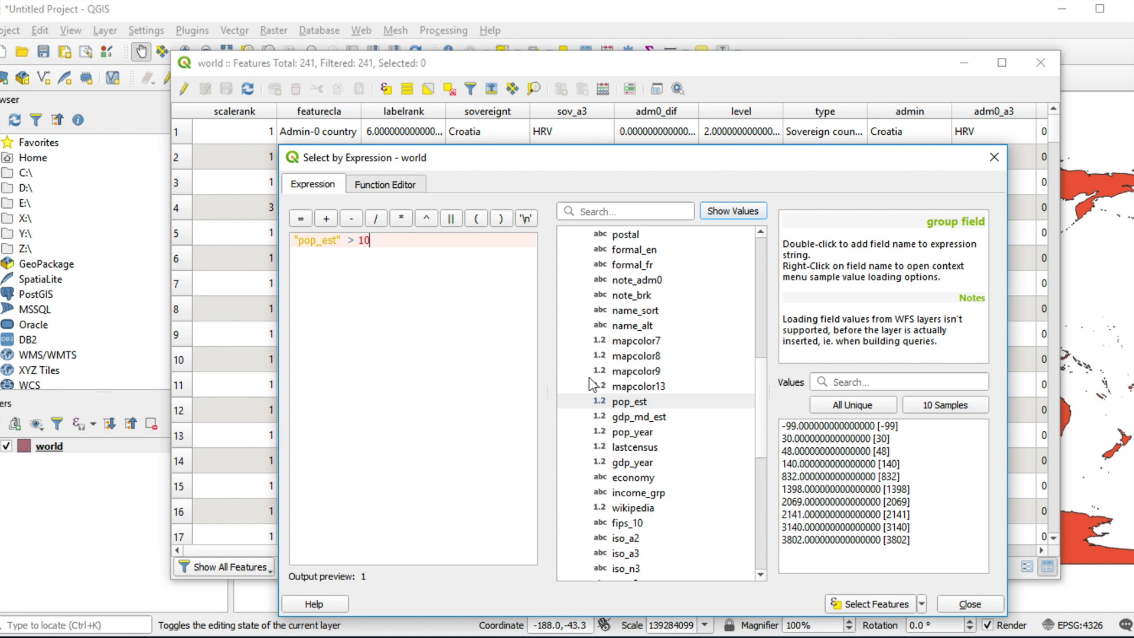
type("000000")
Select the 82 countries with "pop_est" > 10000000 and close the dialog.
left_click(878, 604)
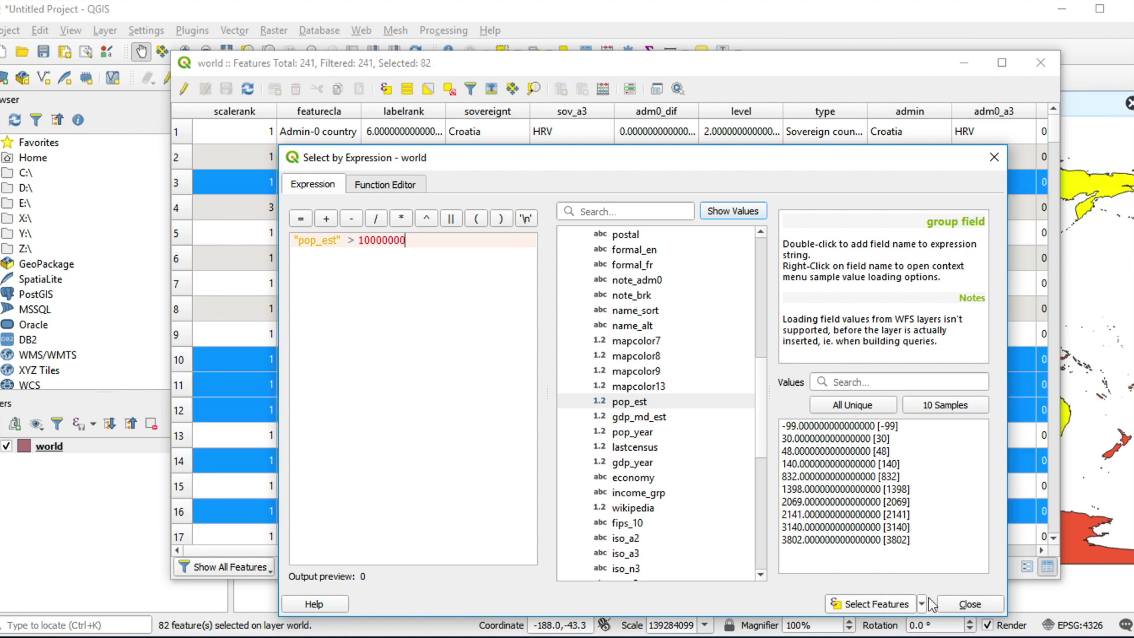
left_click(969, 605)
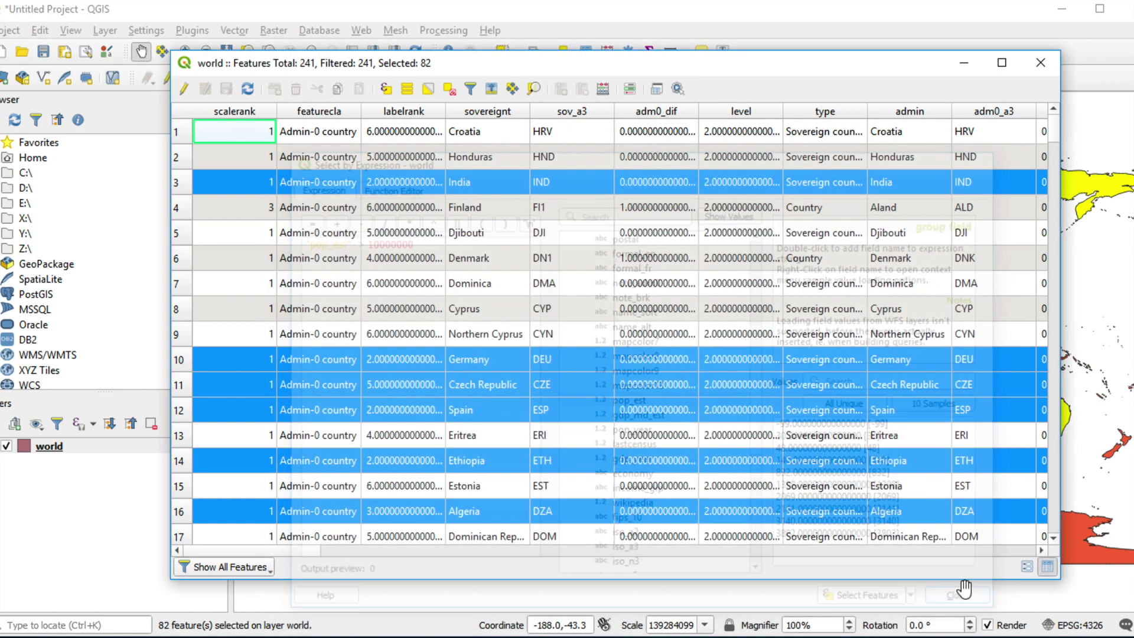
View the 82 highlighted countries on the map and bring up the world layer's actions.
left_click(1041, 65)
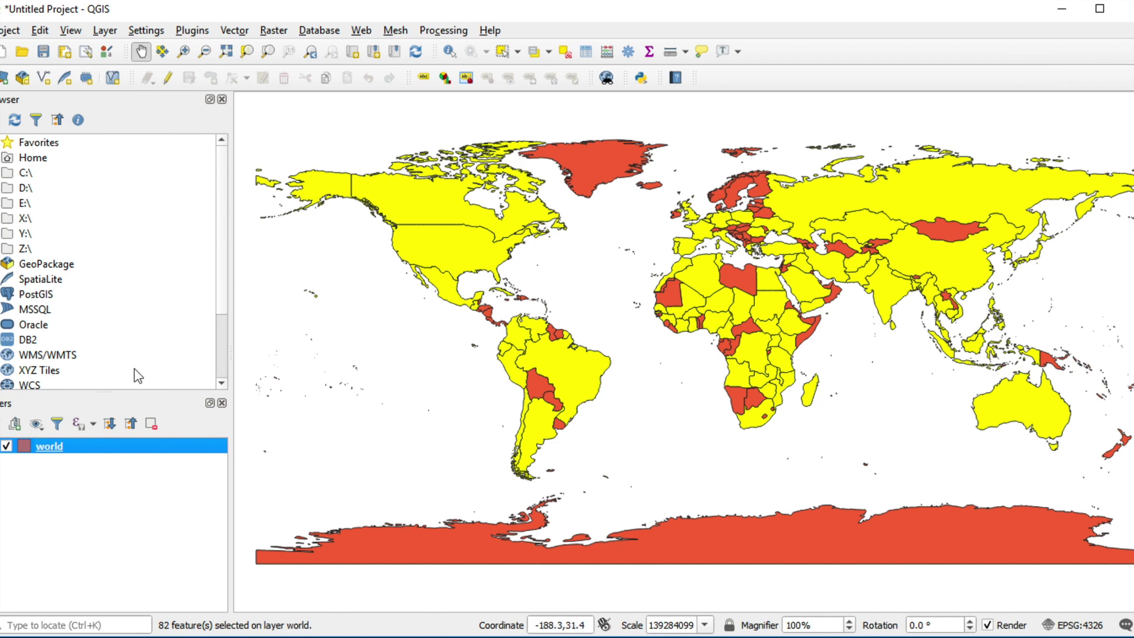
right_click(64, 450)
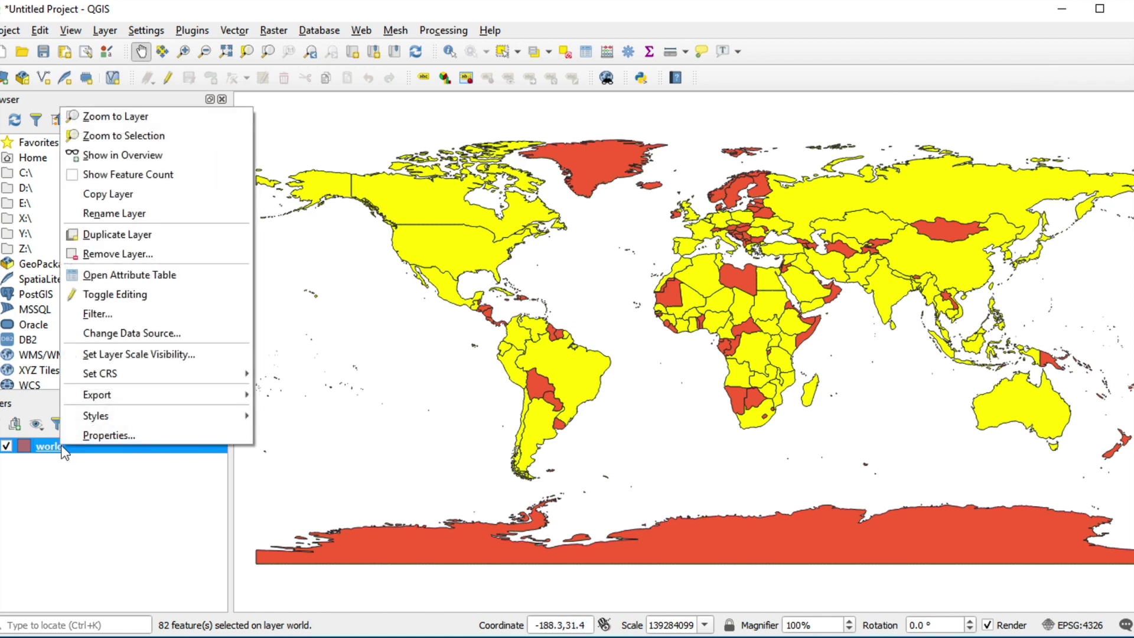
Select the 159 countries with pop_est <= 10000000 from the attribute table.
left_click(133, 275)
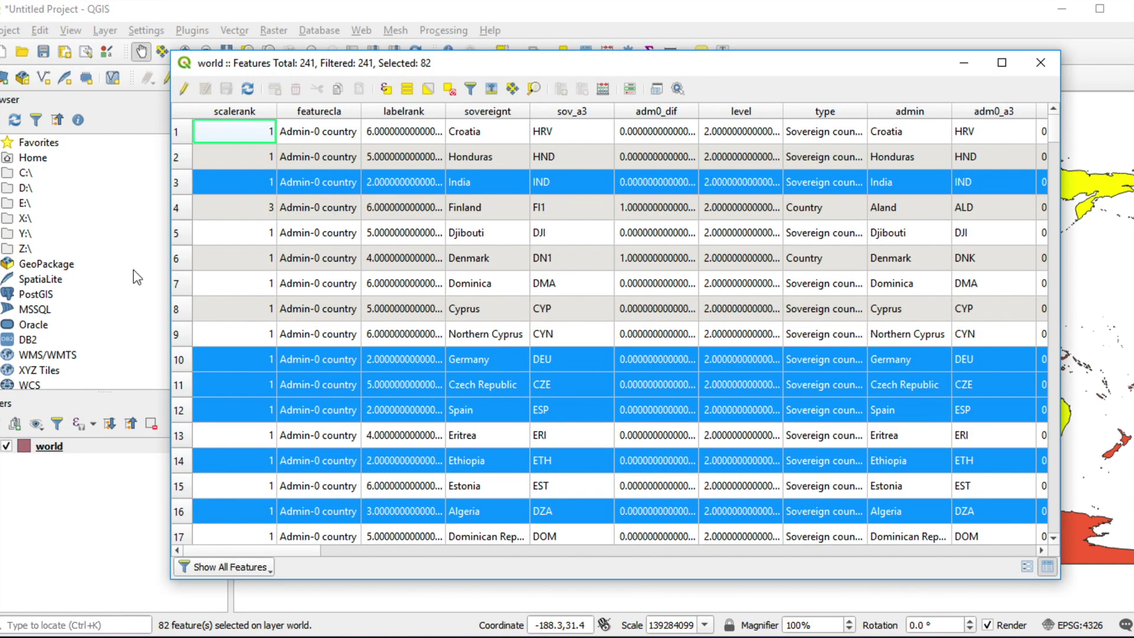
left_click(386, 89)
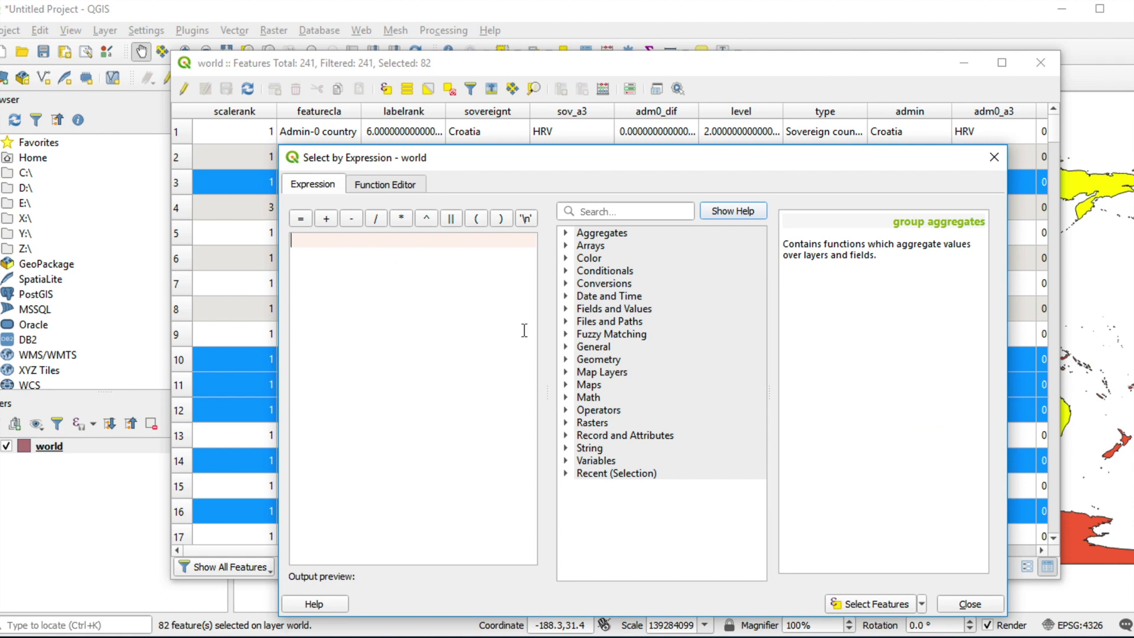
type("p")
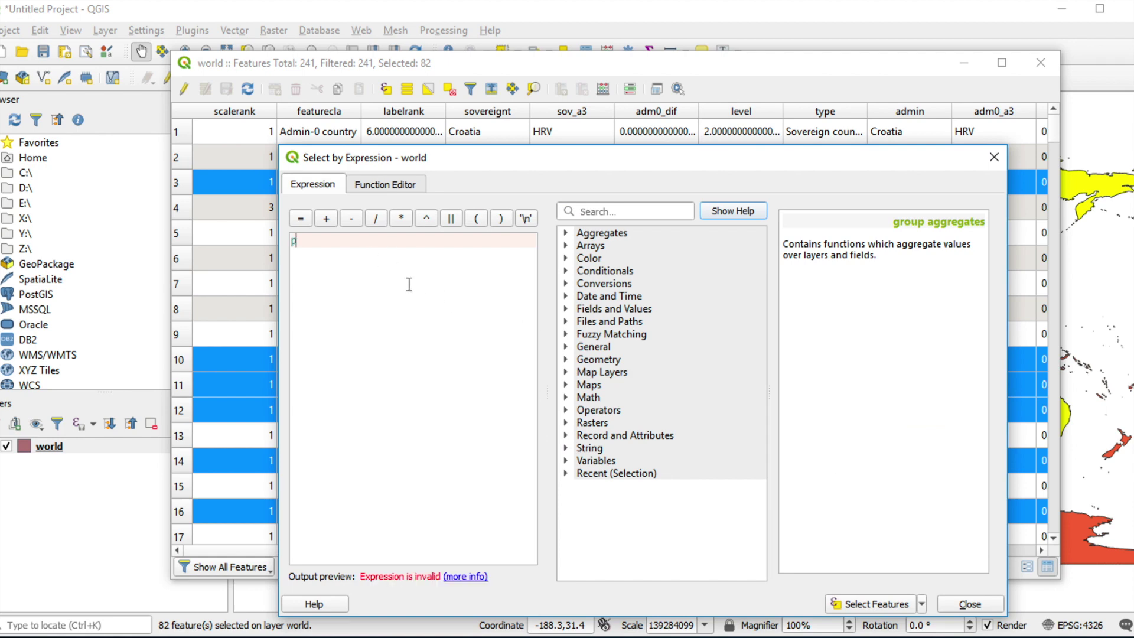
type("op")
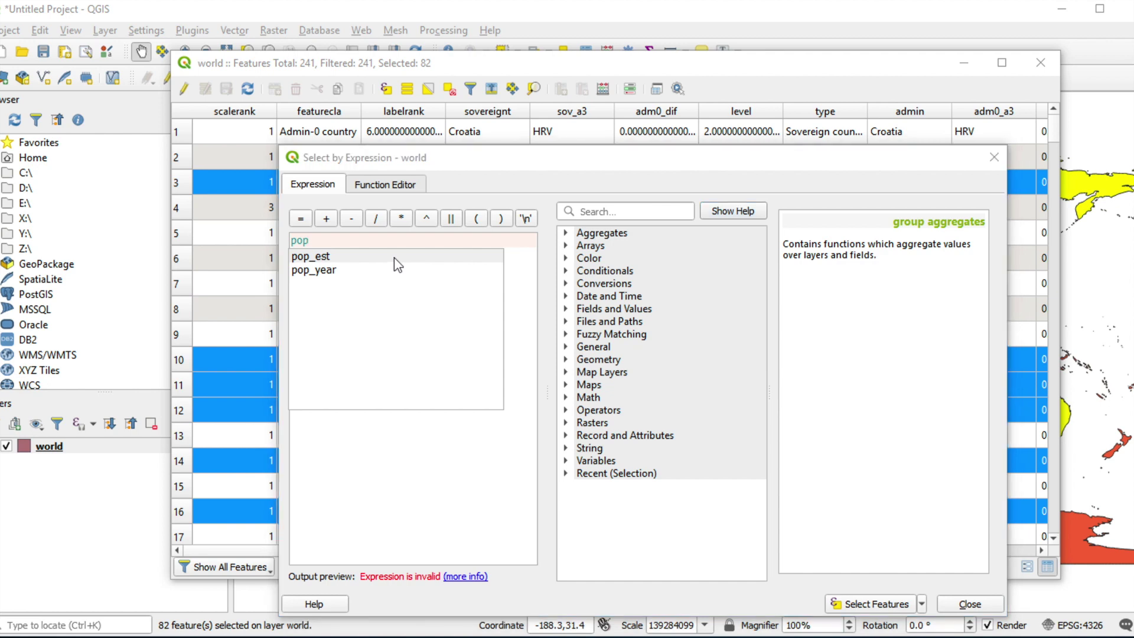
double_click(394, 257)
type("< ")
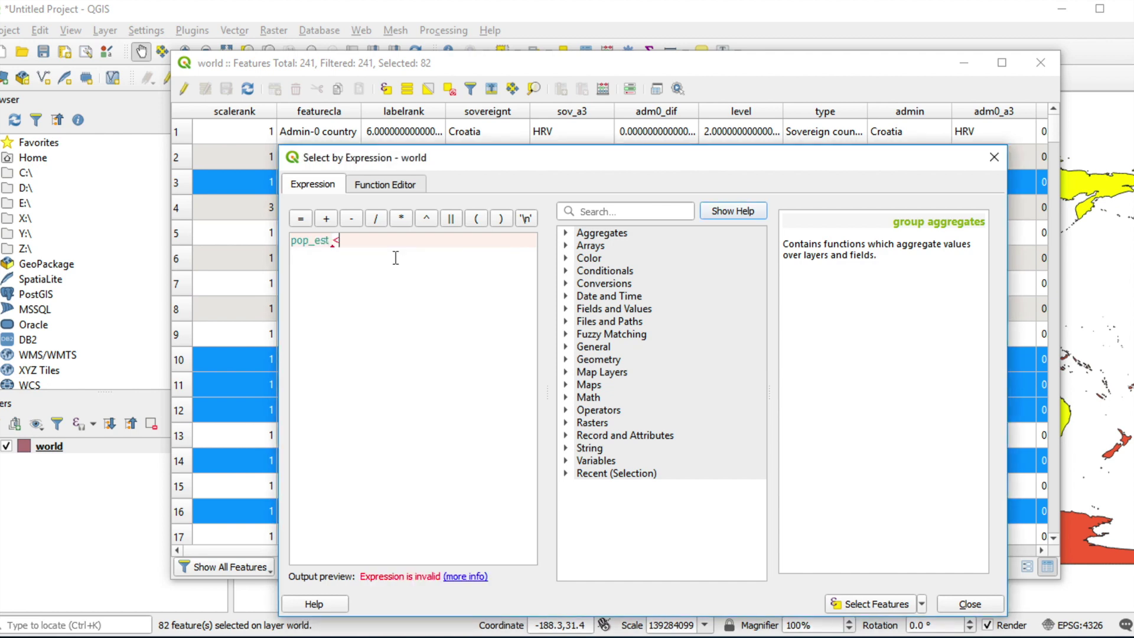
type("100000")
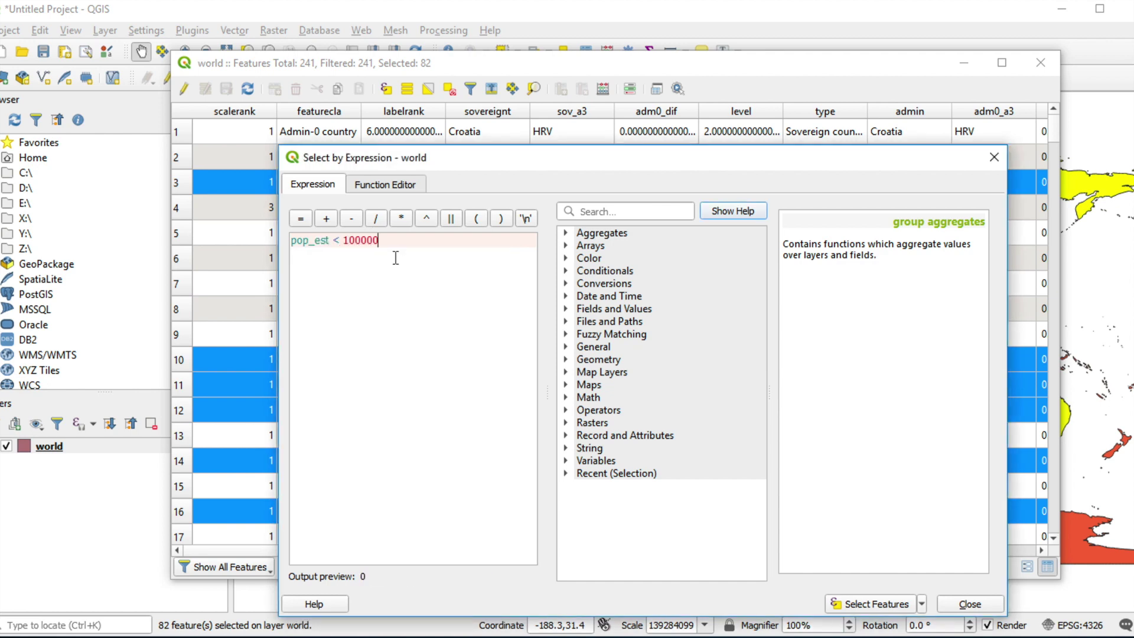
type("00")
left_click(339, 242)
type("=")
left_click(855, 604)
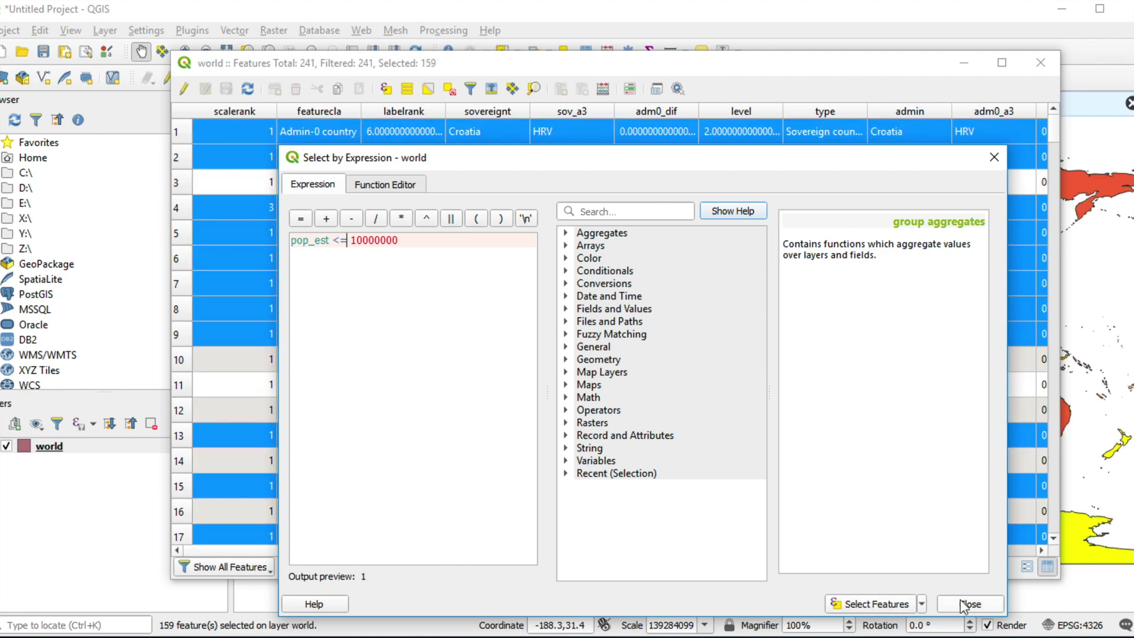
left_click(968, 605)
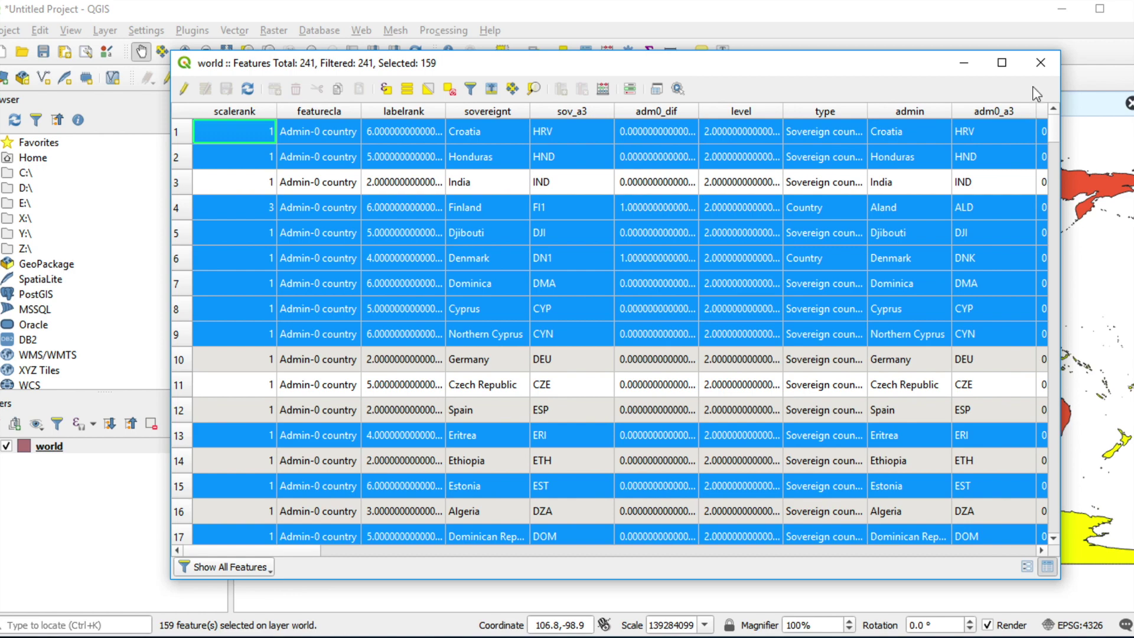
Close the attribute table to view the world map.
left_click(1040, 64)
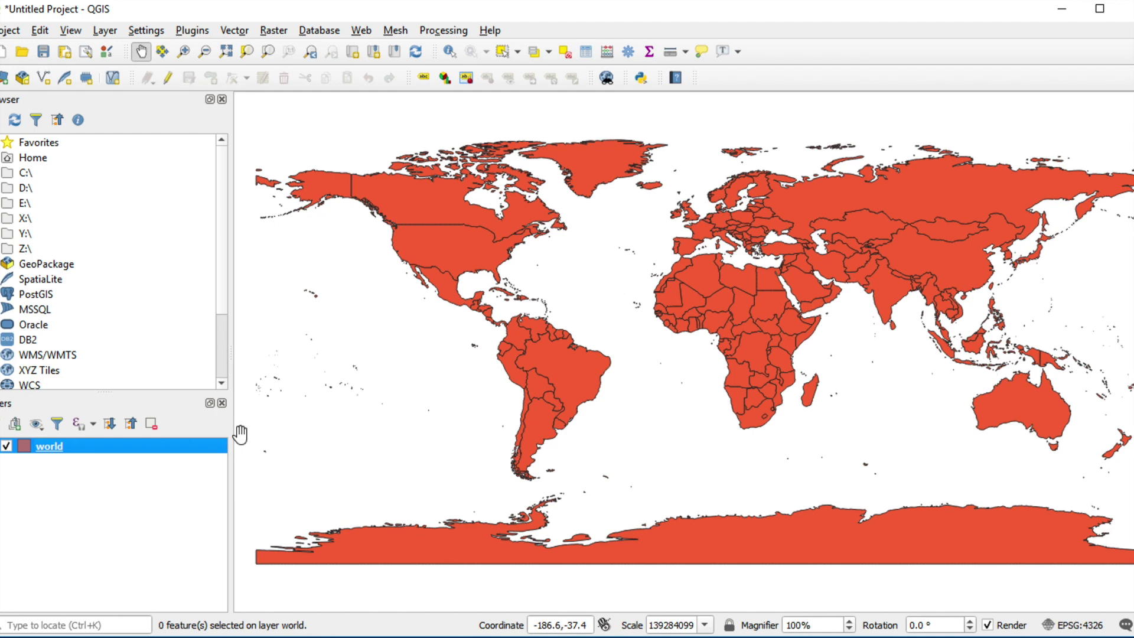
Start an expression-based selection from the world layer's attribute table.
right_click(52, 446)
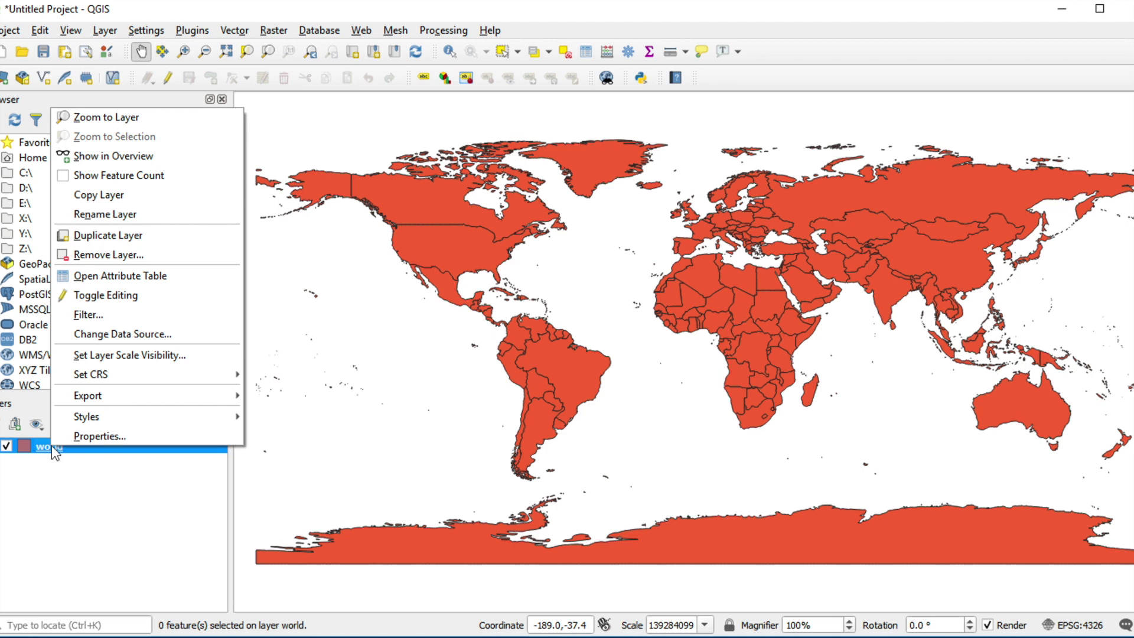
left_click(170, 276)
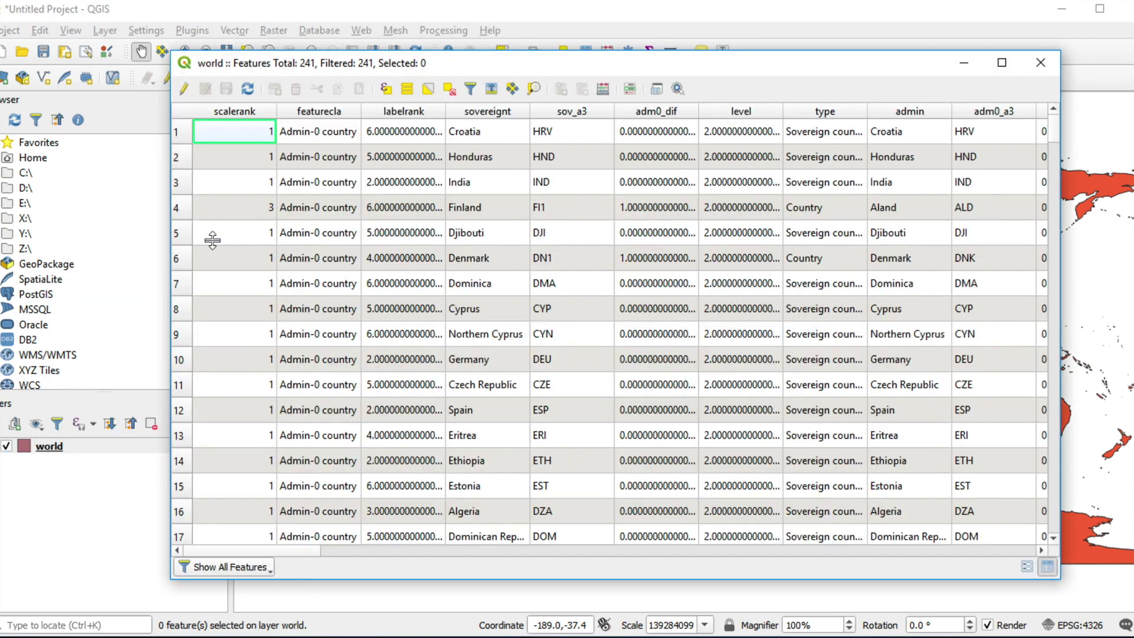
left_click(390, 91)
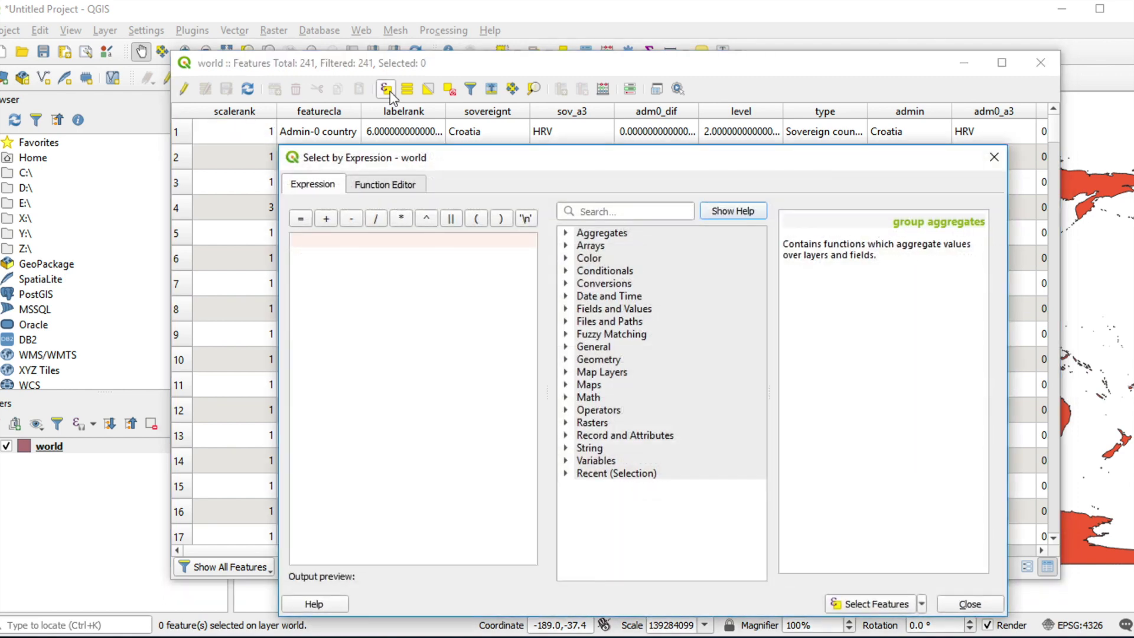
Build the expression "name_long" LIKE 'A%' after listing the unique name_long values.
left_click(567, 311)
left_click(567, 308)
scroll(630, 413, "down", 1)
scroll(631, 413, "down", 1)
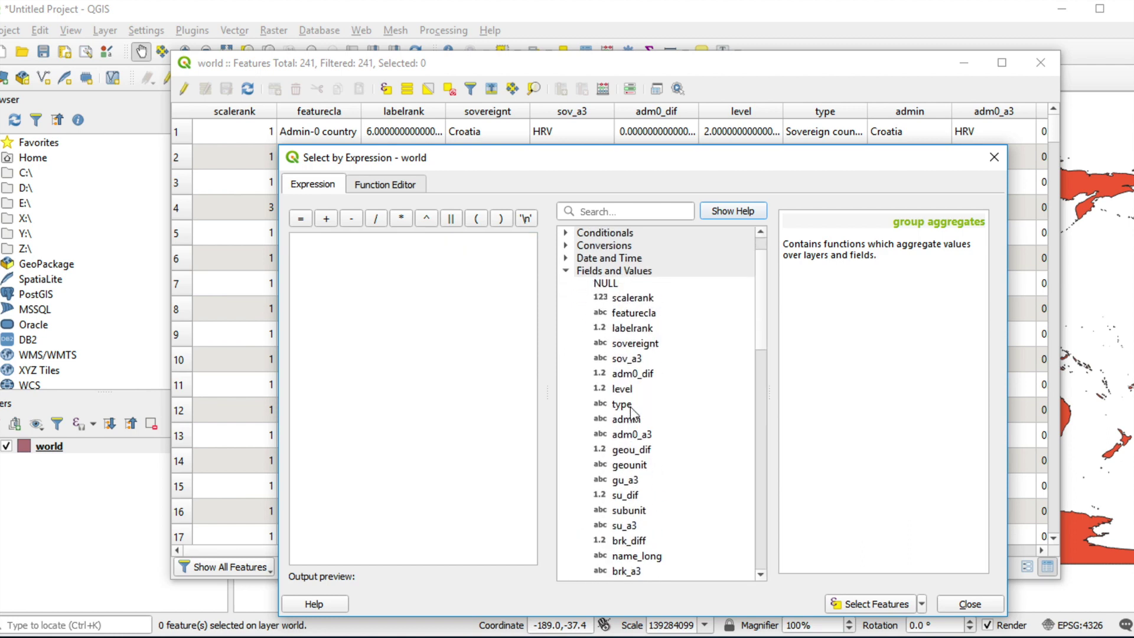
scroll(631, 413, "down", 1)
scroll(632, 413, "down", 1)
scroll(630, 414, "down", 1)
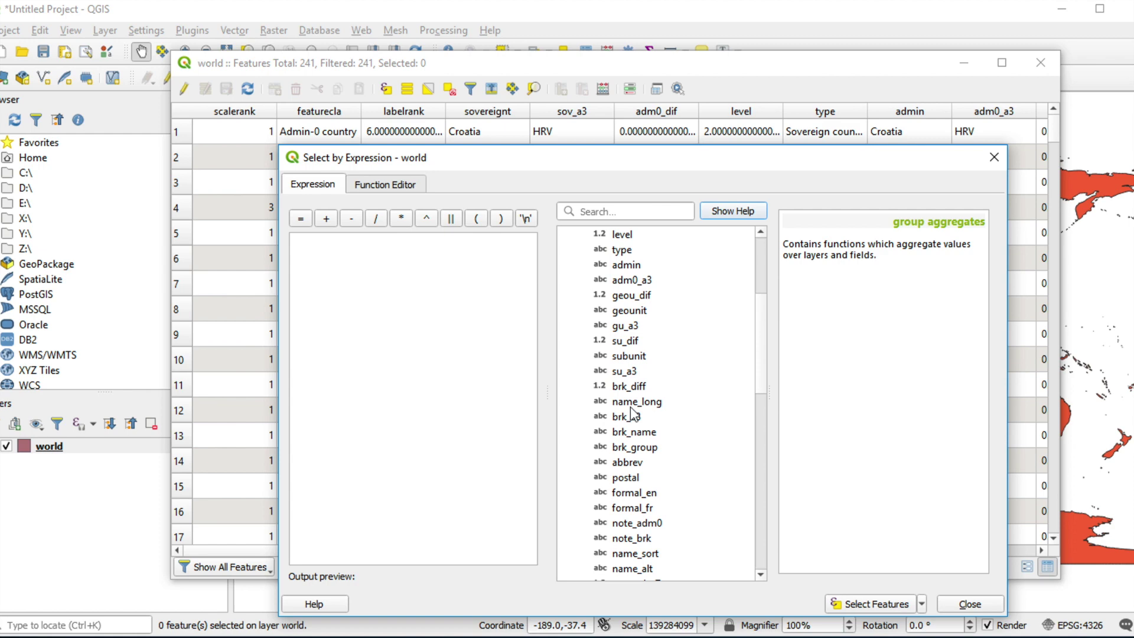
left_click(637, 404)
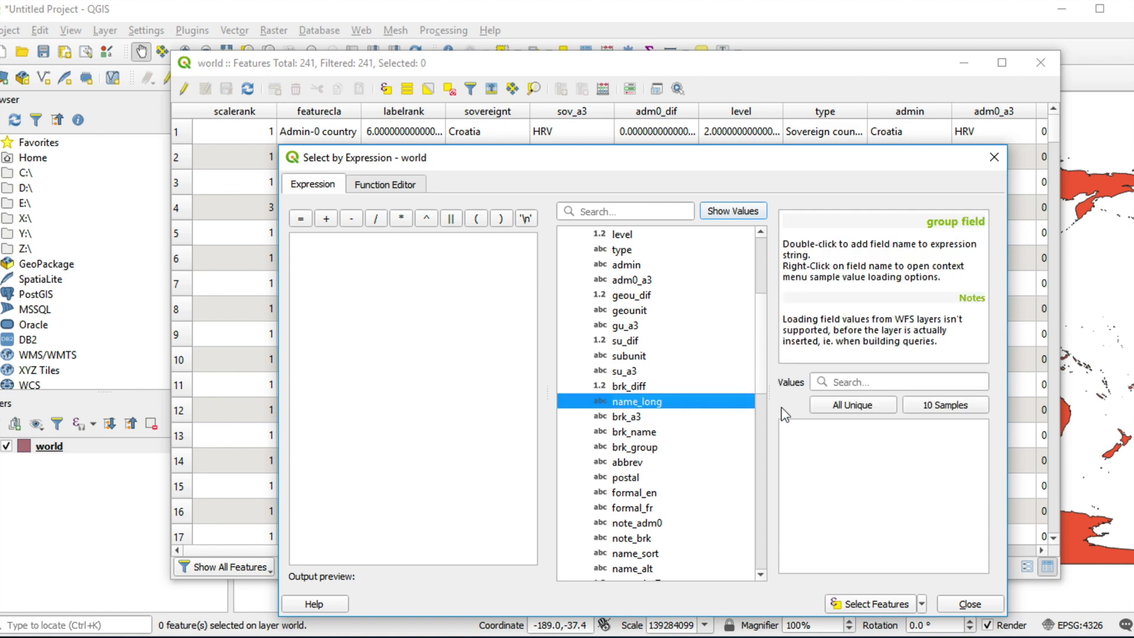
left_click(838, 408)
scroll(824, 510, "down", 7)
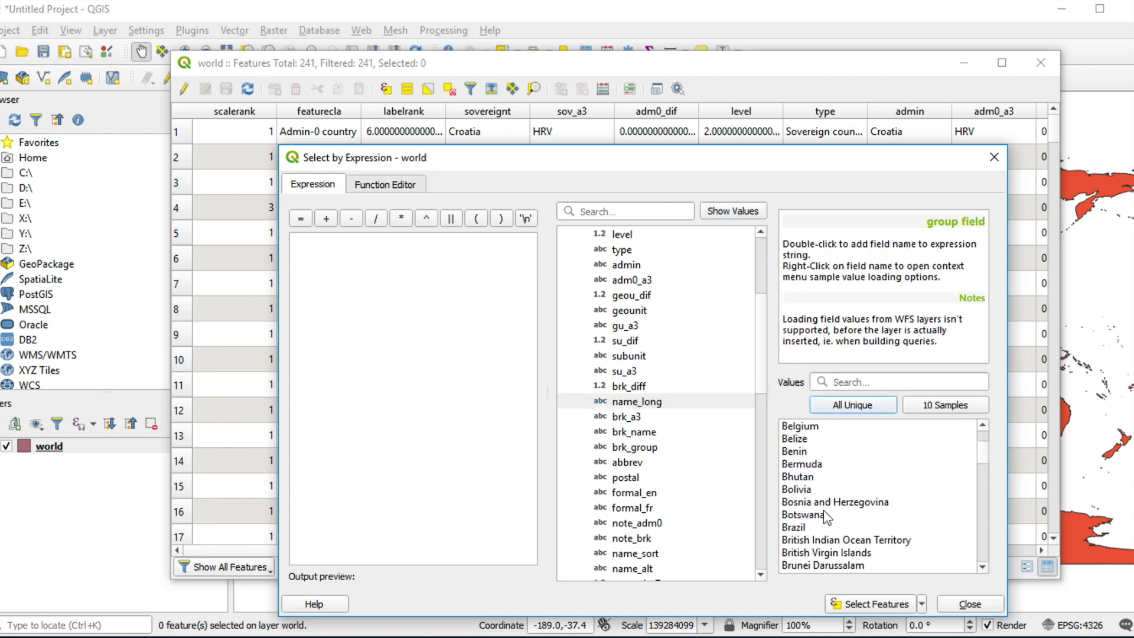
scroll(824, 510, "up", 3)
scroll(823, 510, "up", 5)
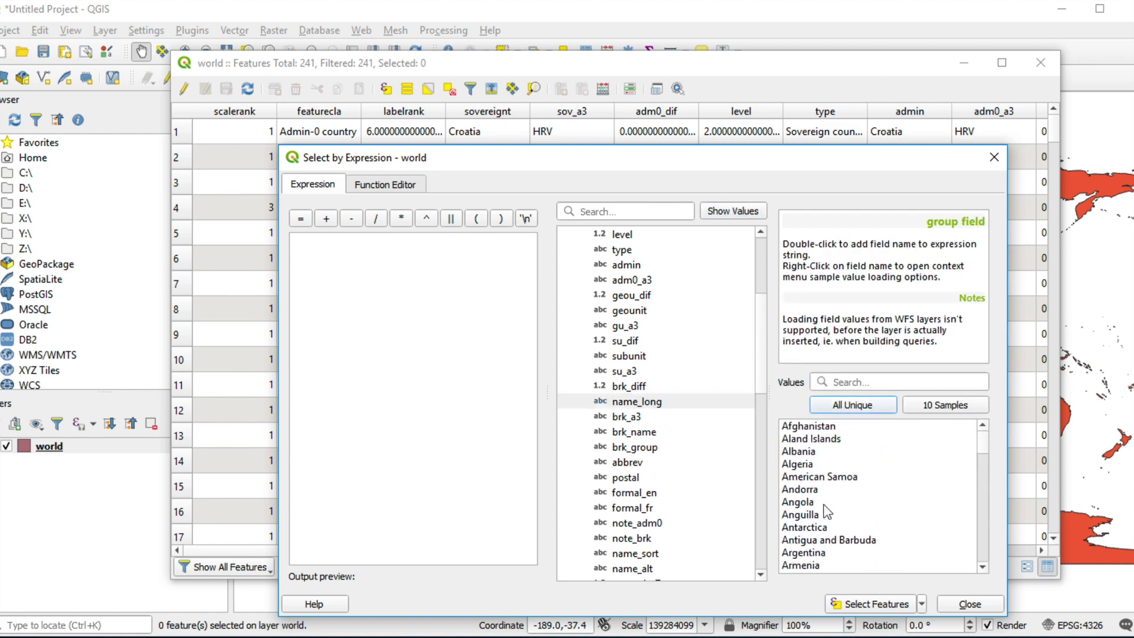
double_click(637, 405)
type("\"name_long")
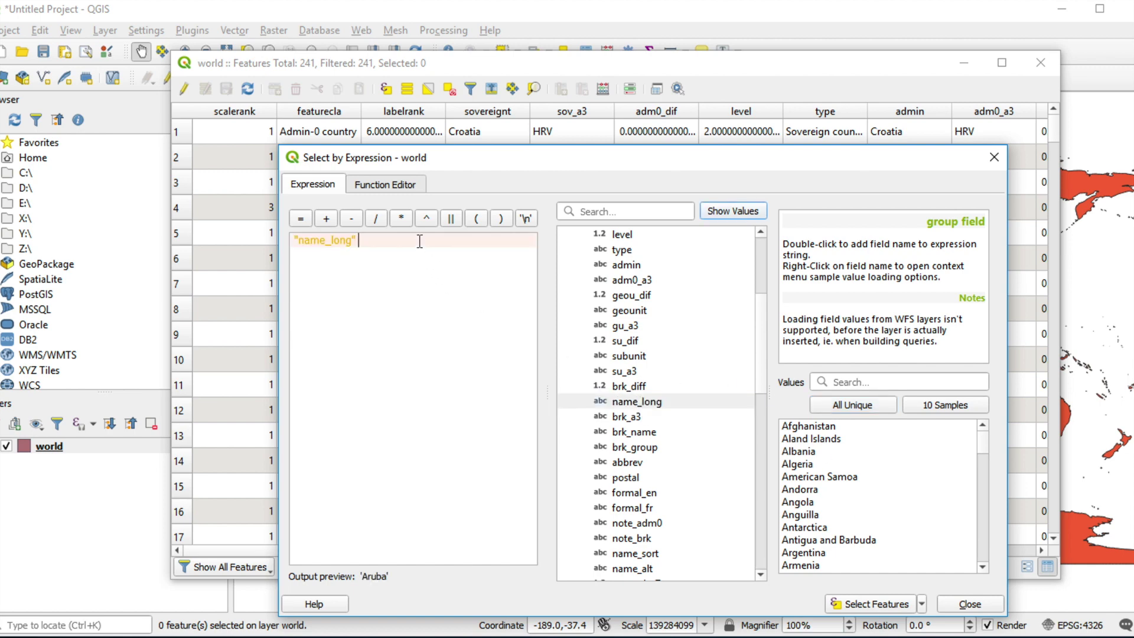
type("L")
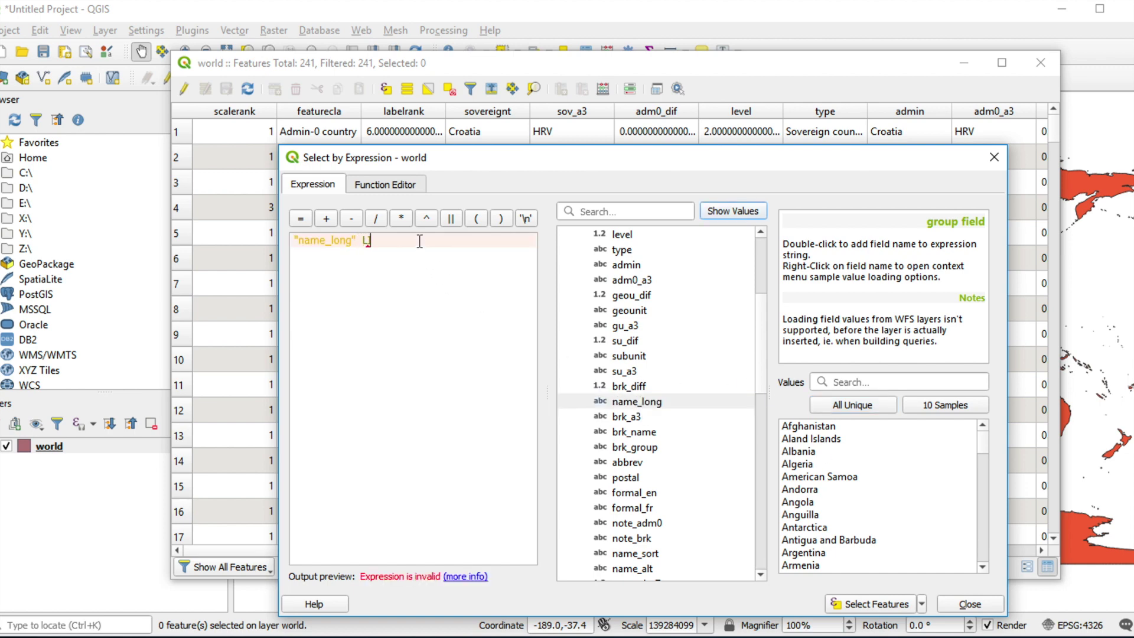
type("IKE")
type(" '")
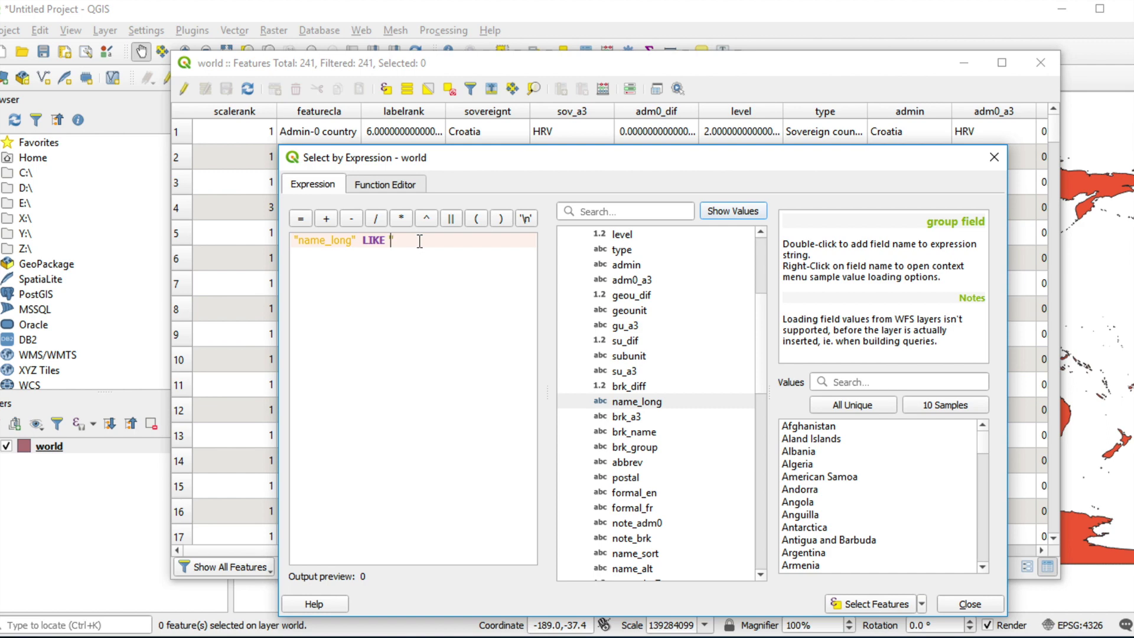
type("A")
type("%")
key("shift+Left")
key("shift+Left")
left_click(403, 244)
Select the 17 countries starting with A, review them in the table, and close it.
left_click(859, 606)
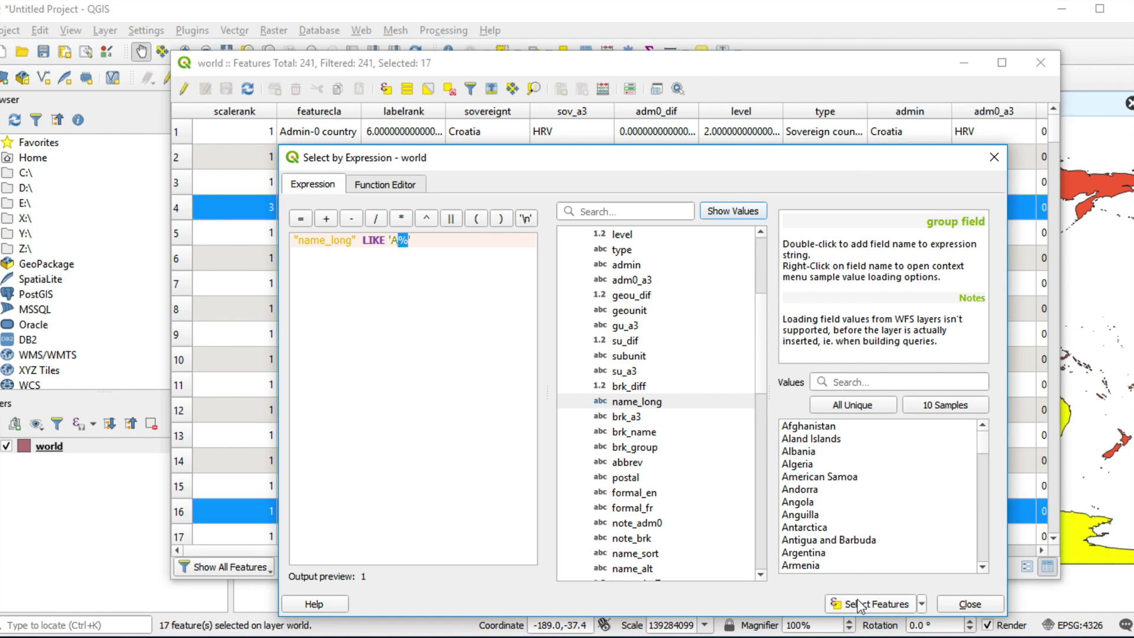
left_click(970, 604)
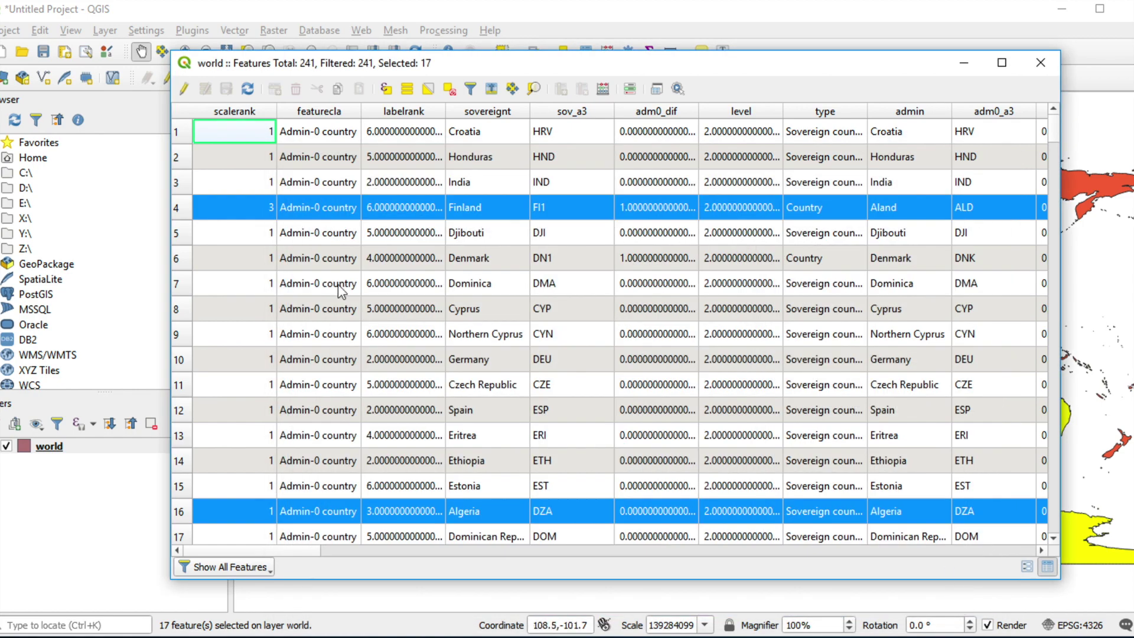
scroll(607, 402, "down", 2)
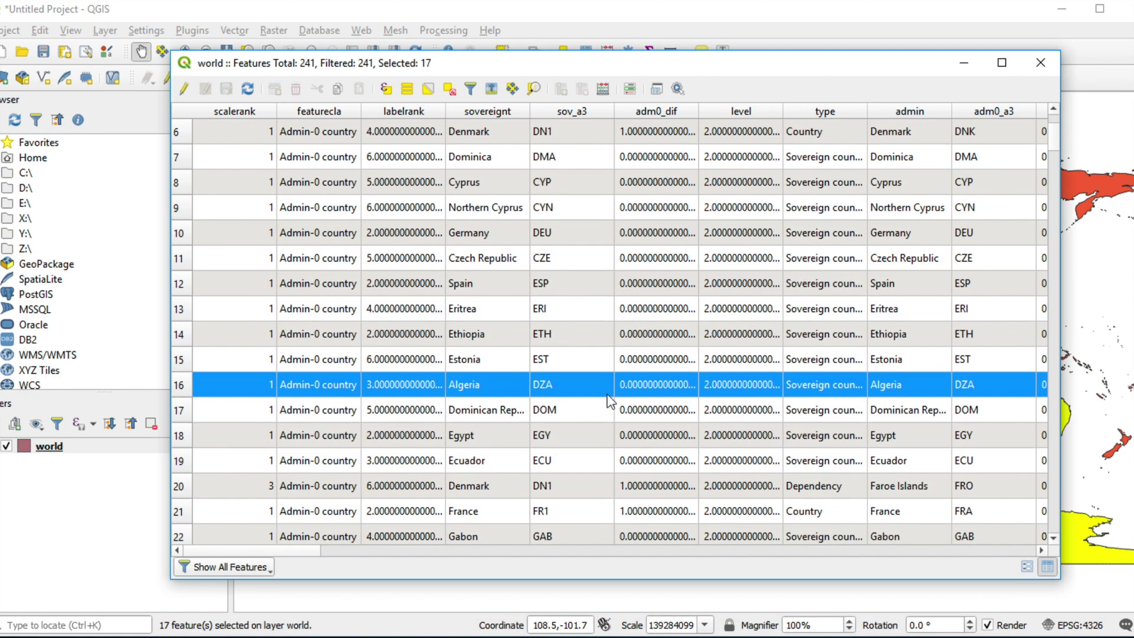
scroll(608, 401, "right", 3)
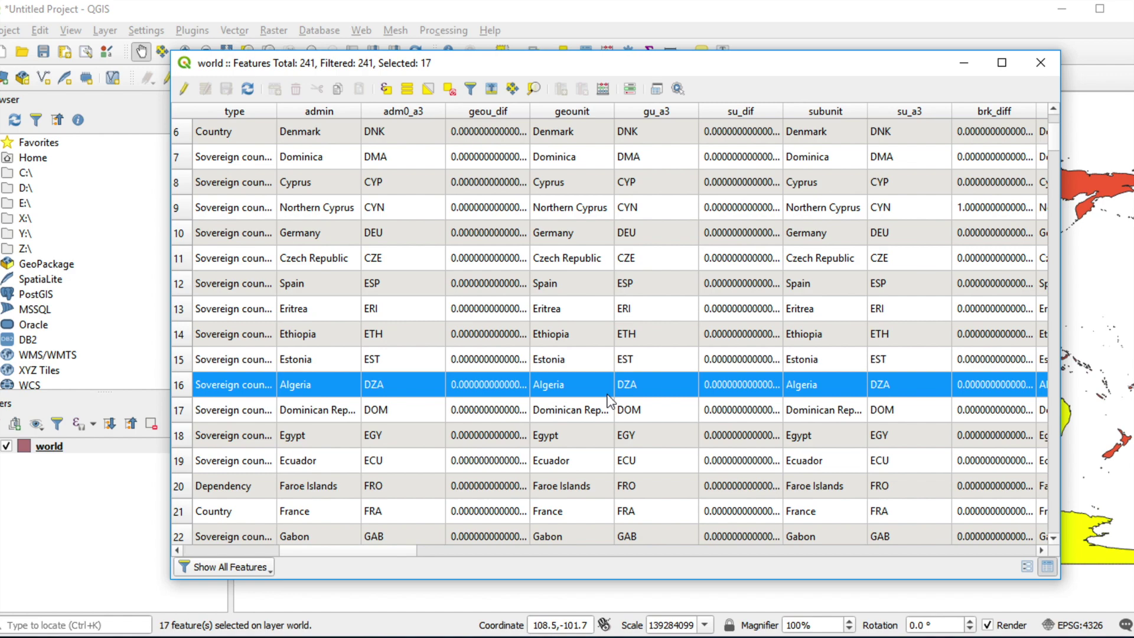
scroll(608, 401, "right", 2)
scroll(609, 400, "right", 1)
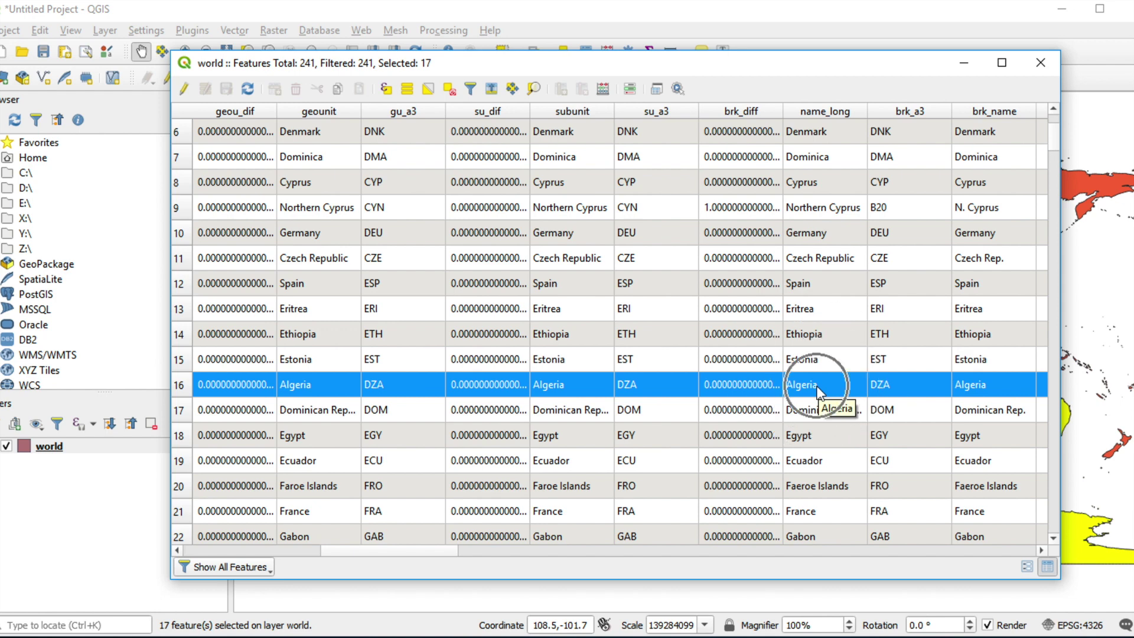
scroll(818, 392, "down", 1)
scroll(817, 392, "down", 3)
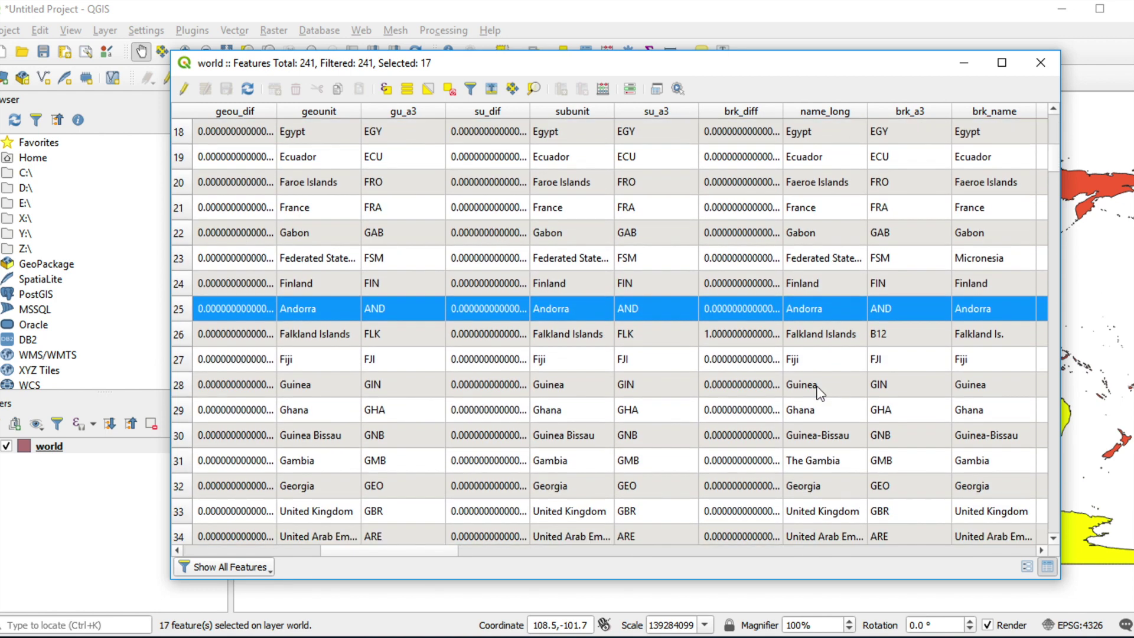
scroll(818, 392, "down", 1)
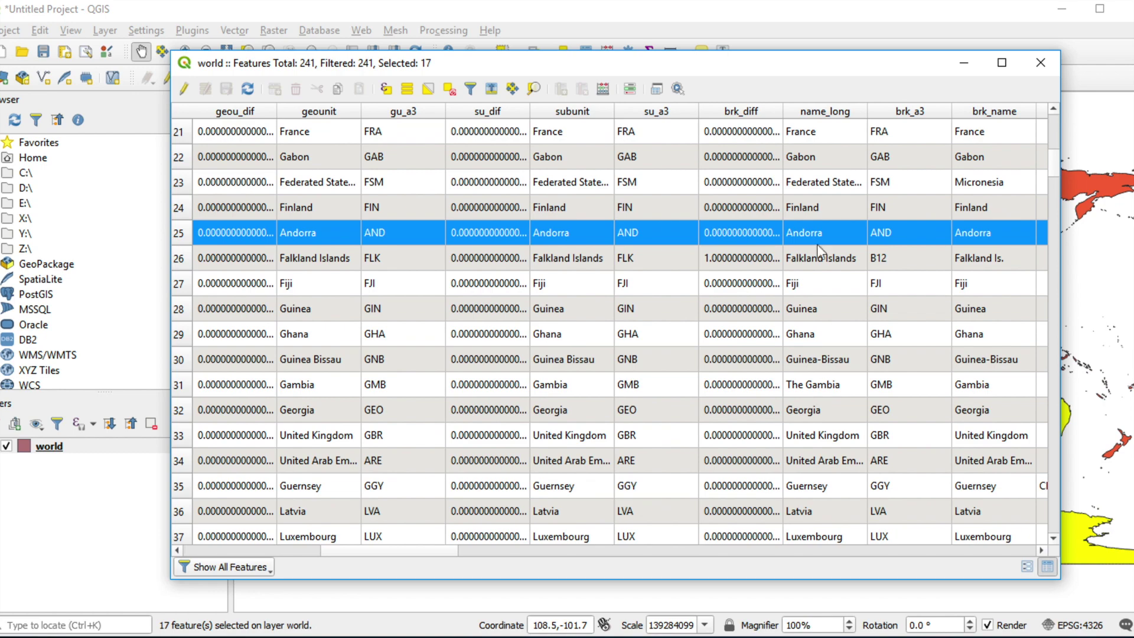
scroll(816, 349, "down", 2)
scroll(816, 349, "down", 7)
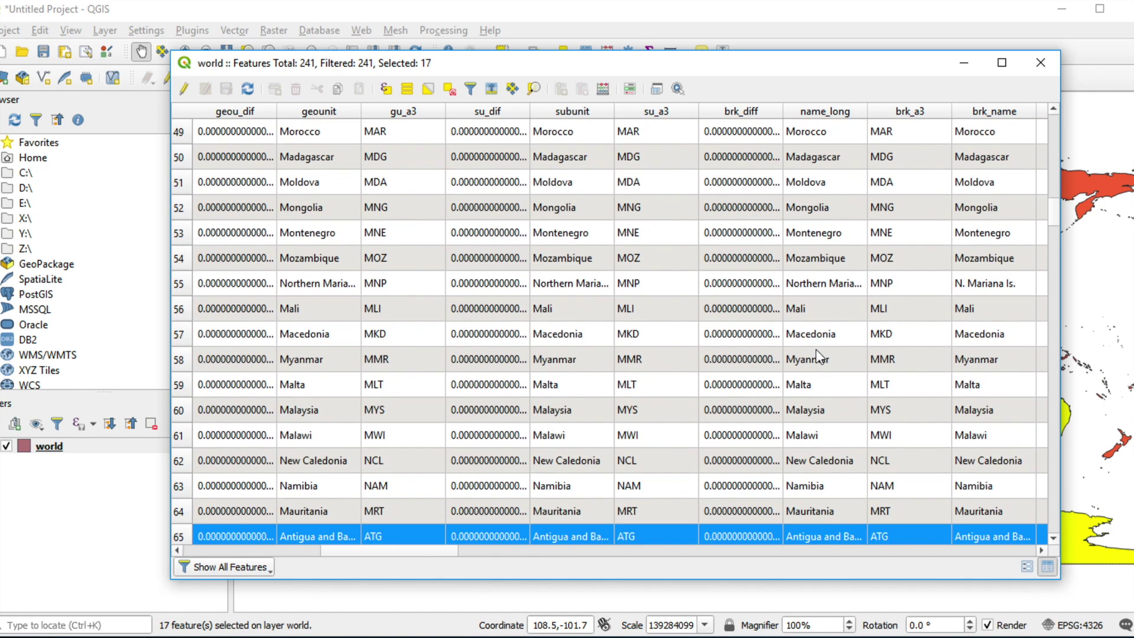
scroll(816, 349, "down", 1)
scroll(817, 350, "down", 2)
scroll(817, 349, "down", 2)
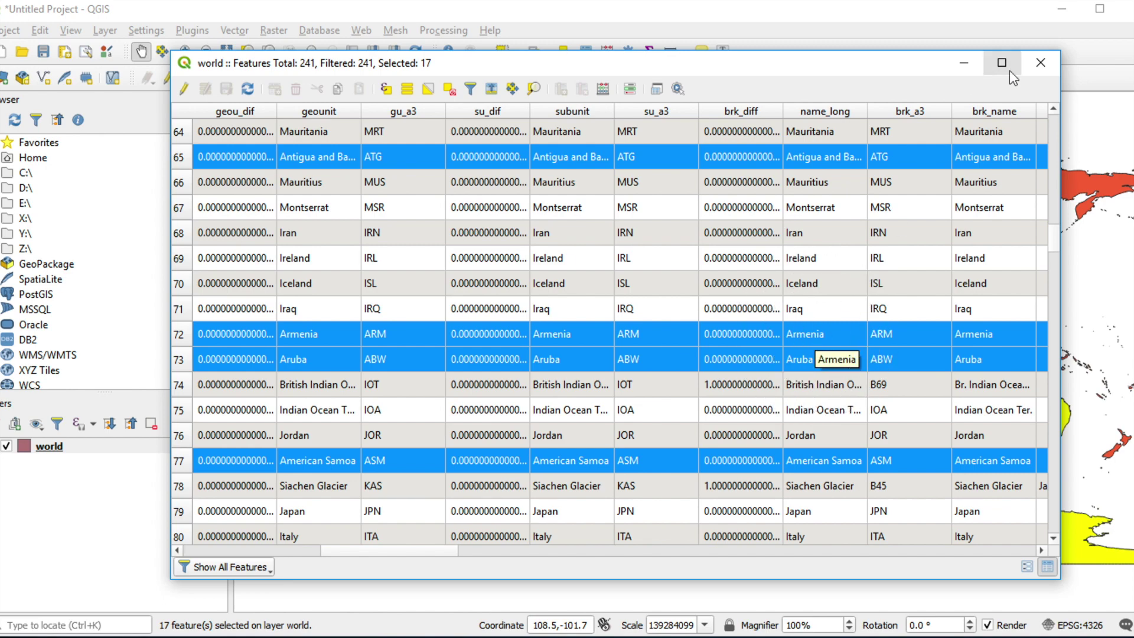
left_click(1031, 63)
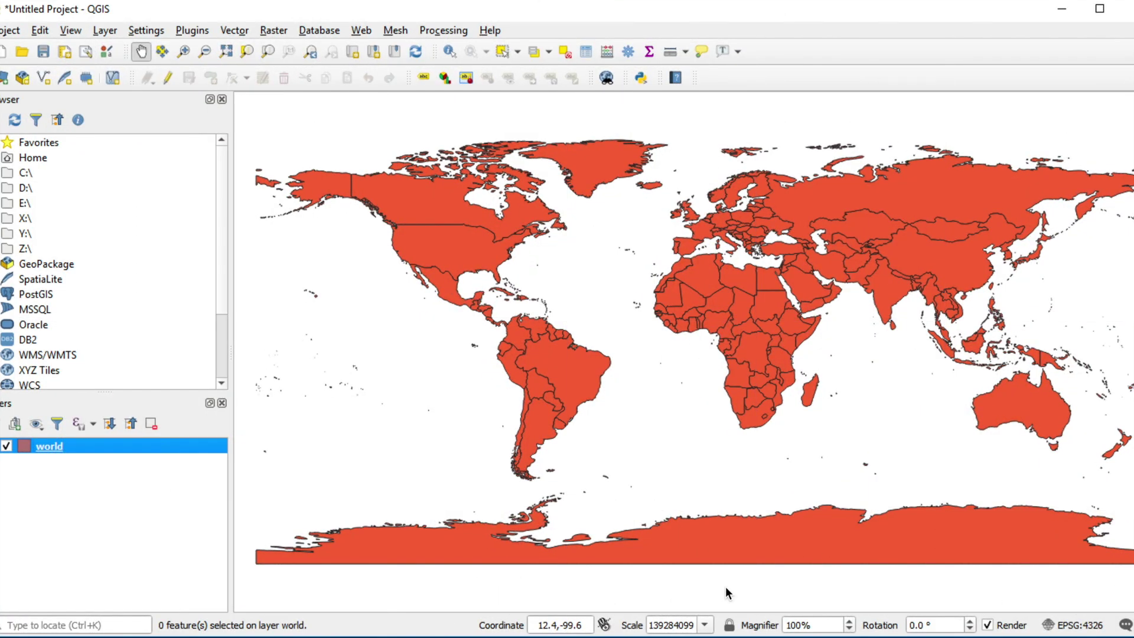
Start a new expression in the world attribute table beginning with the name_long field.
right_click(55, 449)
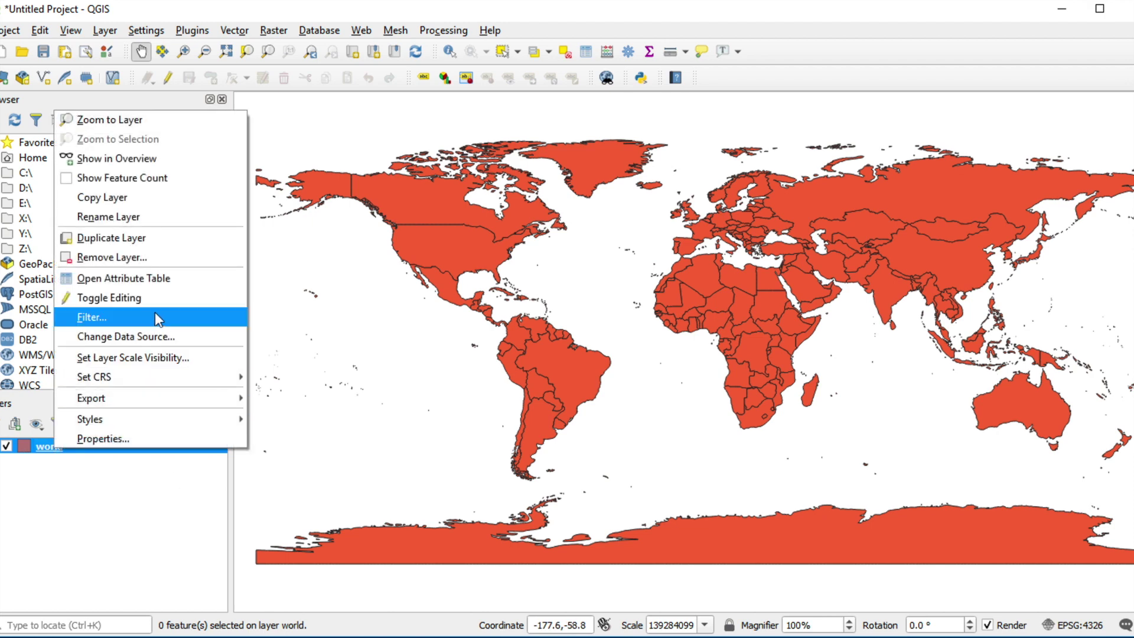
left_click(176, 287)
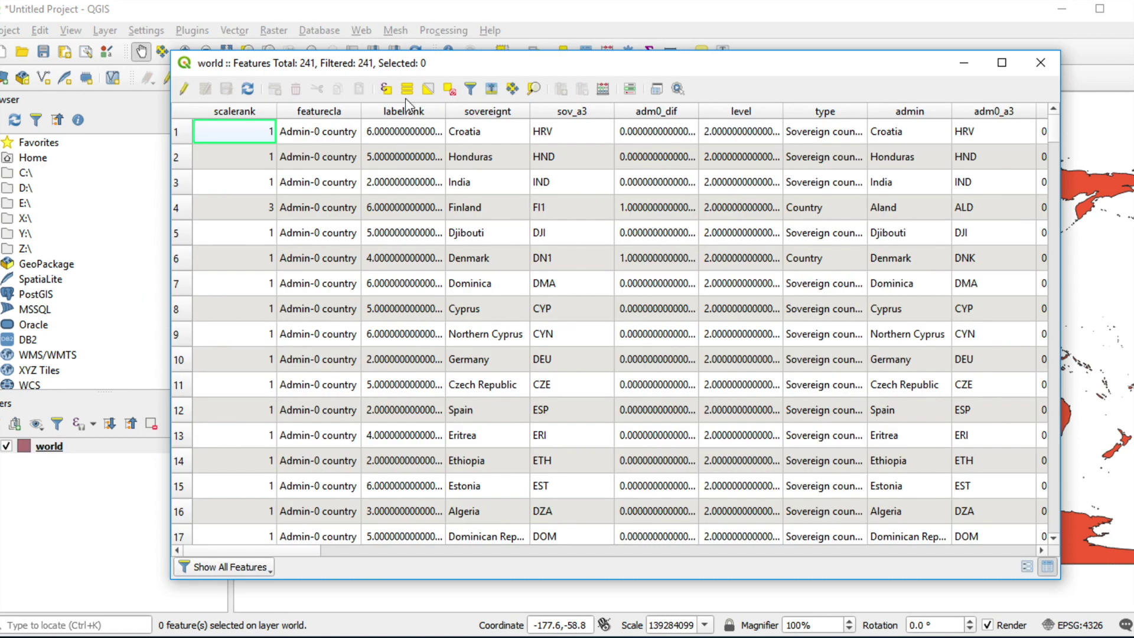
left_click(390, 95)
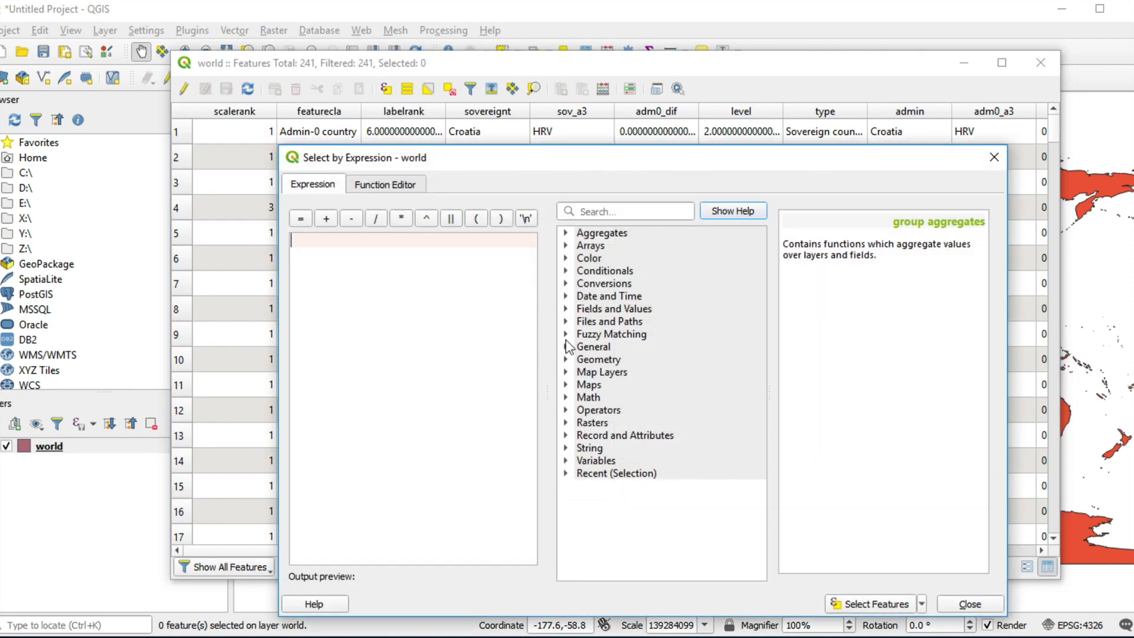
left_click(565, 308)
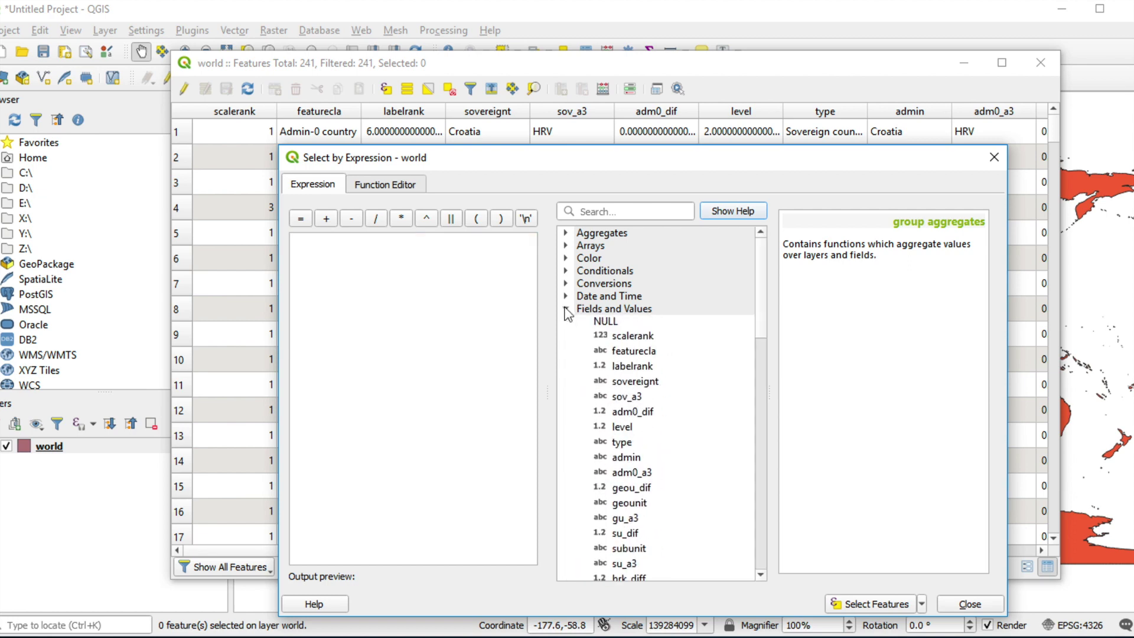
left_click(417, 317)
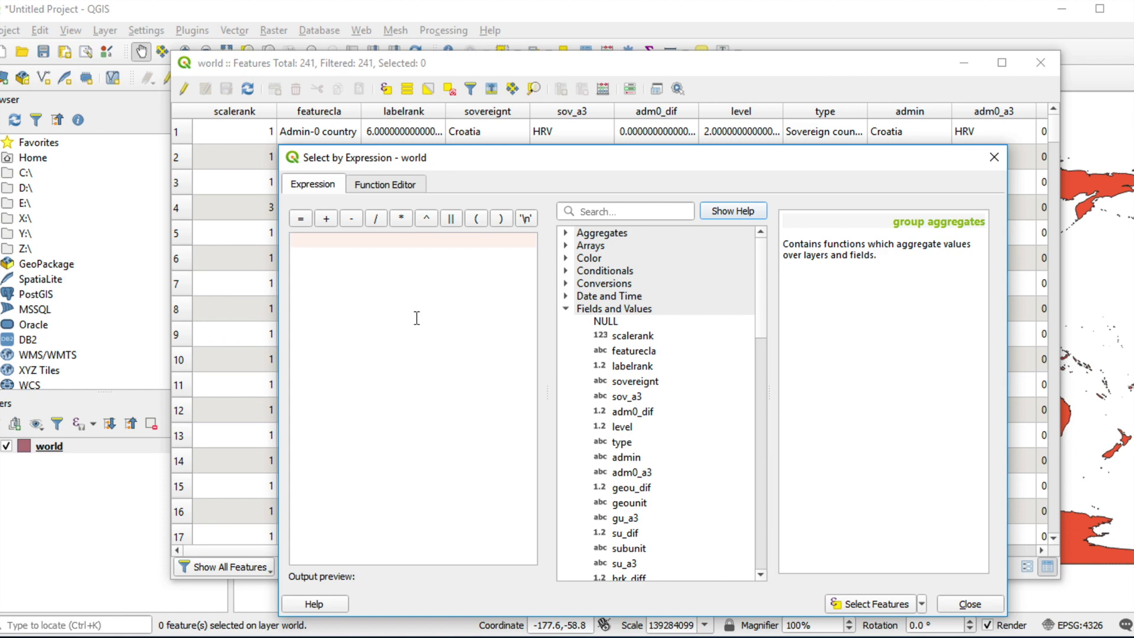
type("nam")
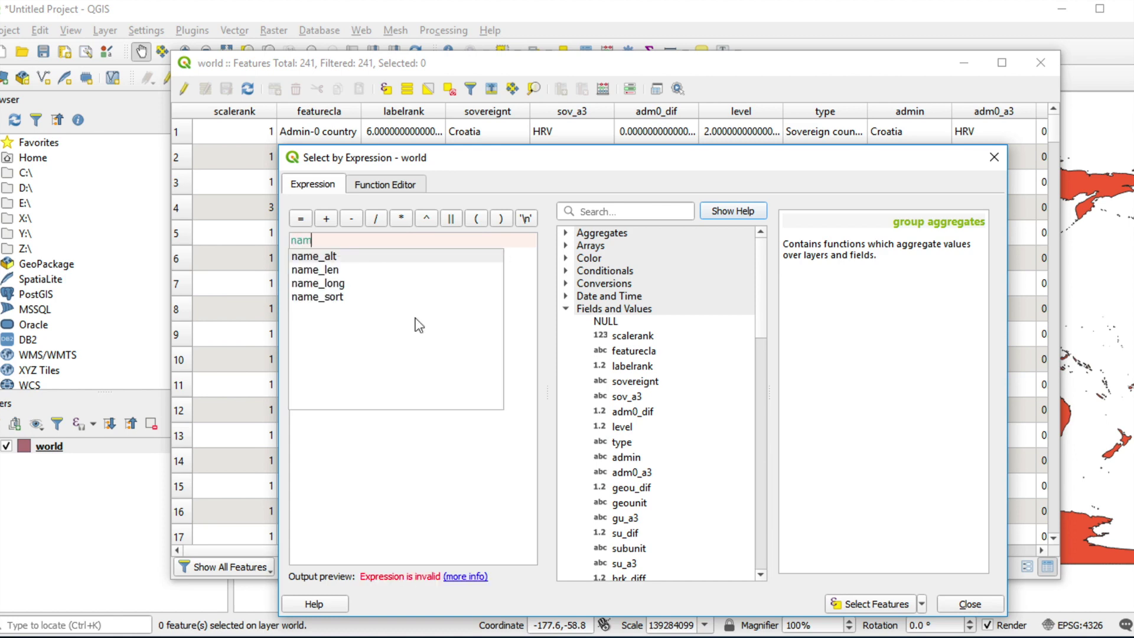
left_click(346, 283)
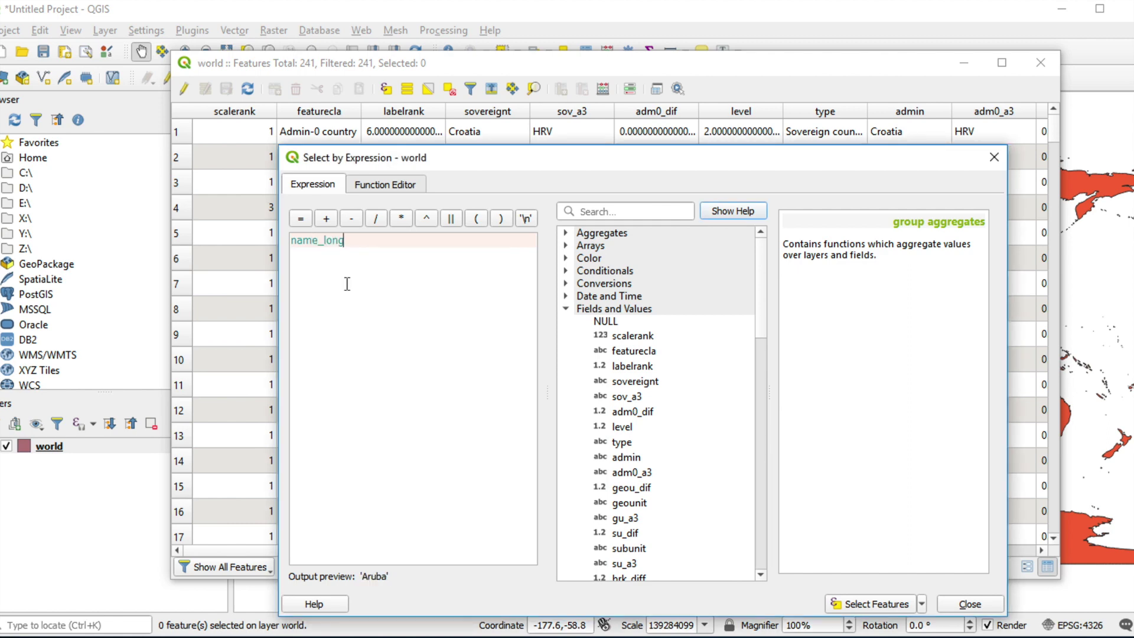
type(" L")
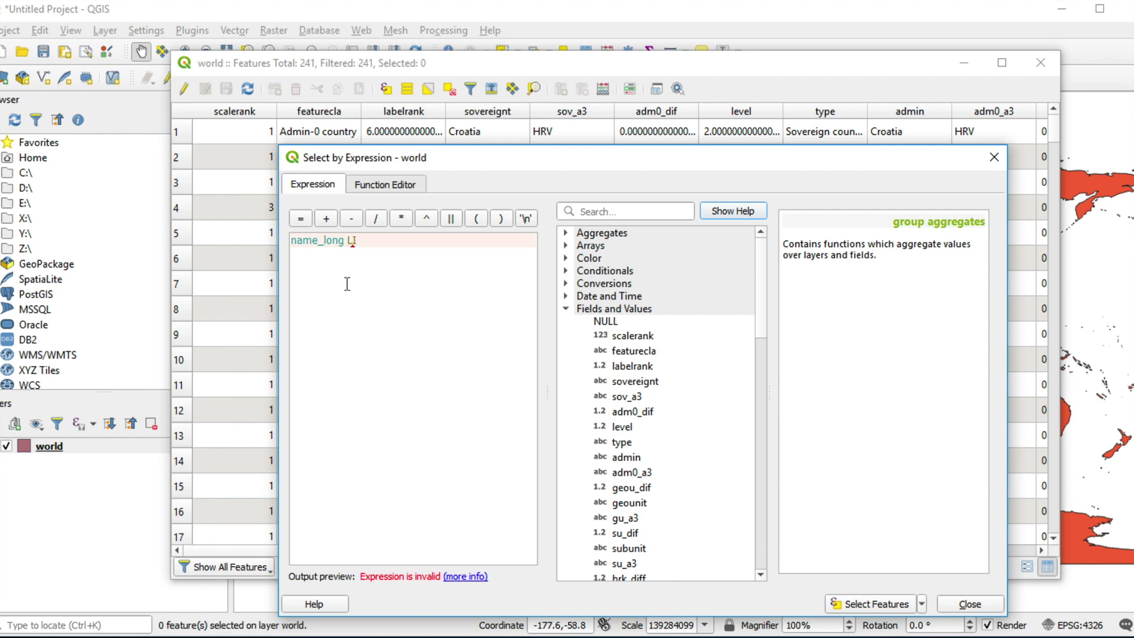
type("IKE")
type(" 'A")
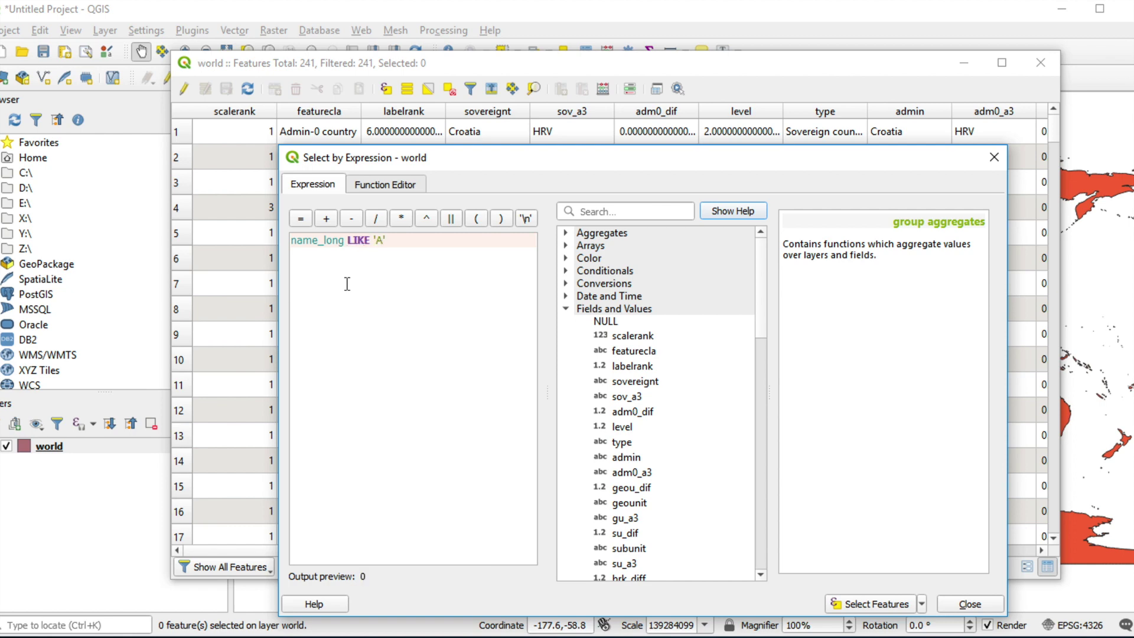
type("%' A")
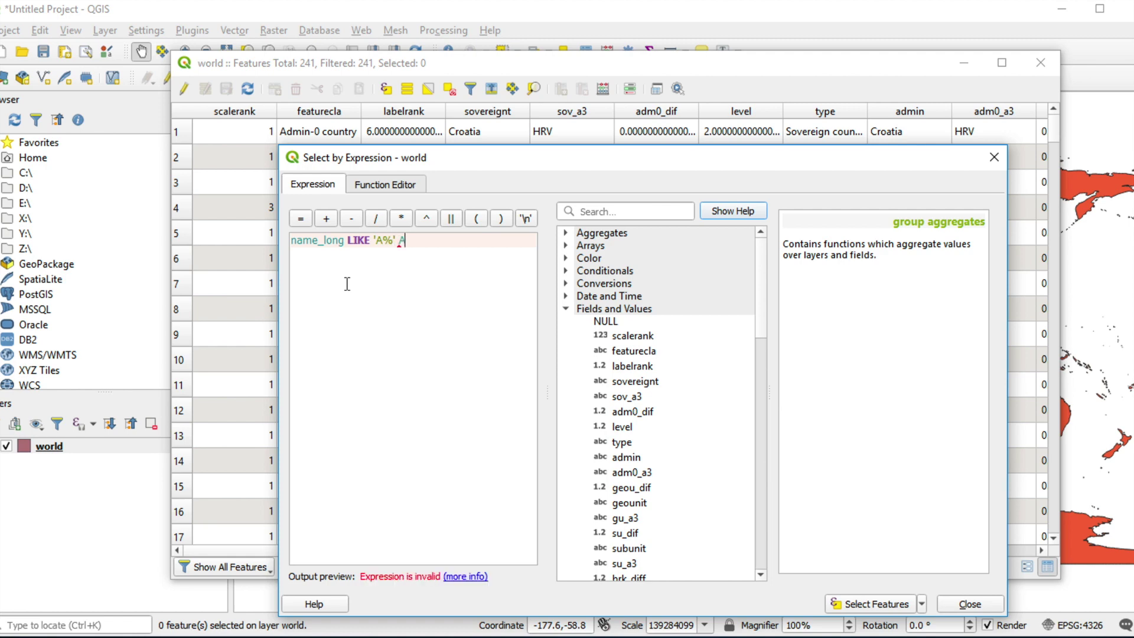
type("ND")
Complete name_long LIKE 'A%' AND pop_est > 10000000 and select the 5 matching countries.
key("shift+Left")
key("shift+Left")
key("shift+Left")
left_click(437, 240)
type("pop")
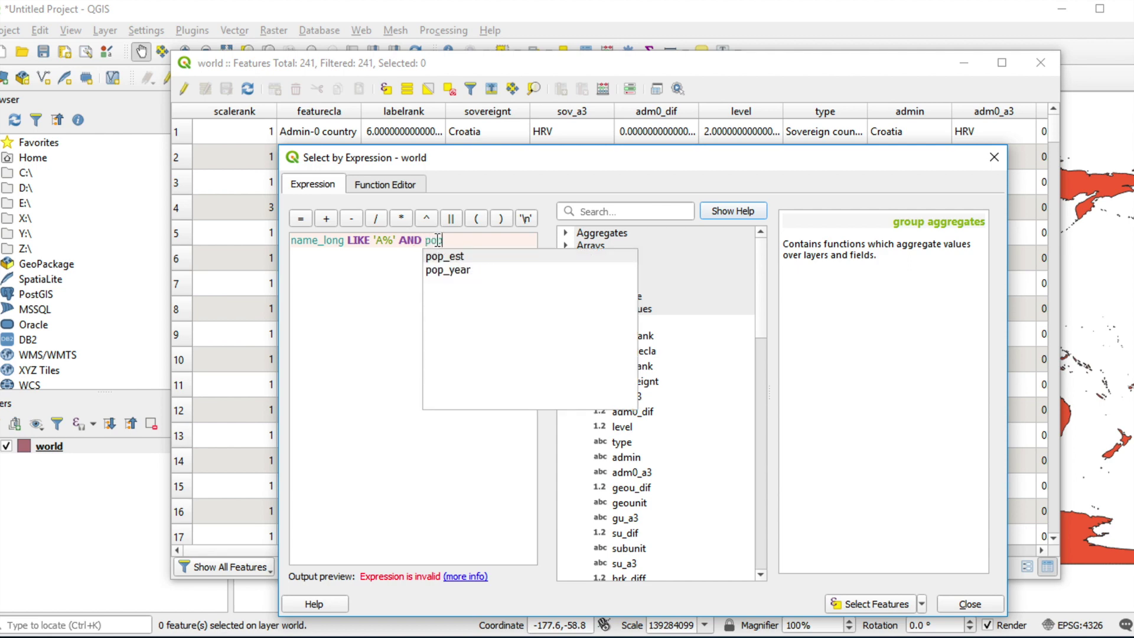
key("Down")
key("Up")
key("Return")
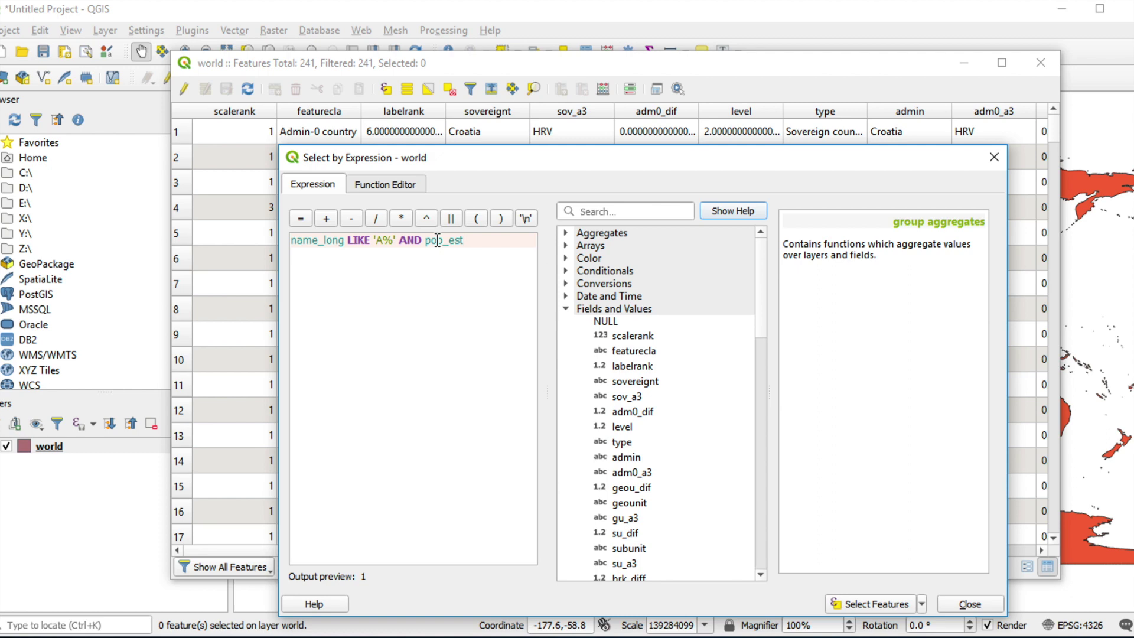
type("> ")
type("10000000")
double_click(410, 241)
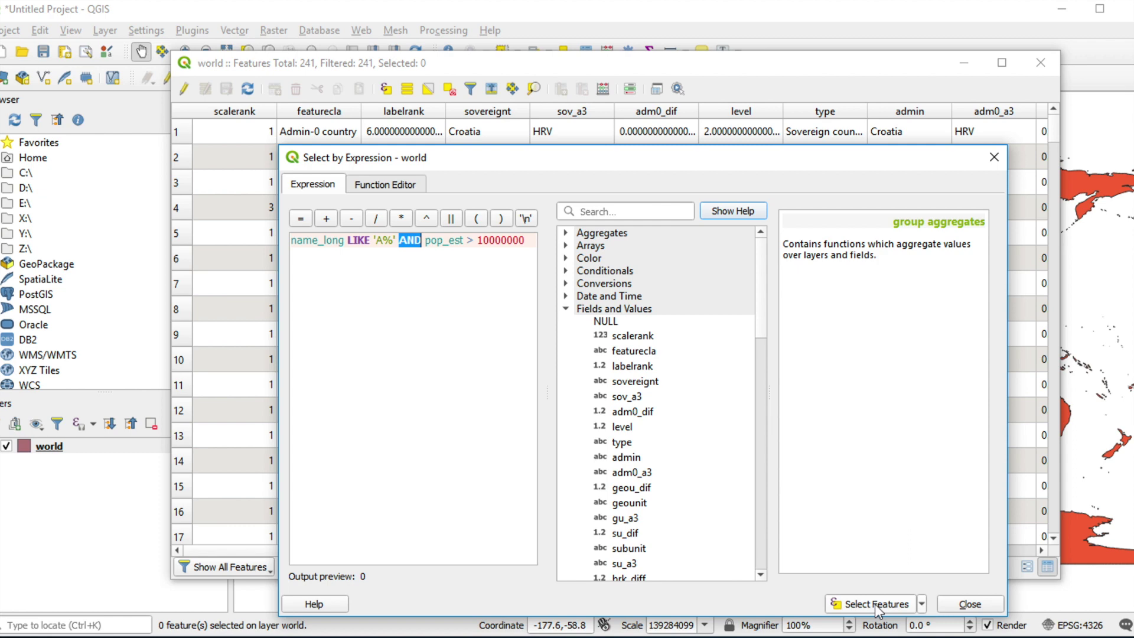
left_click(878, 605)
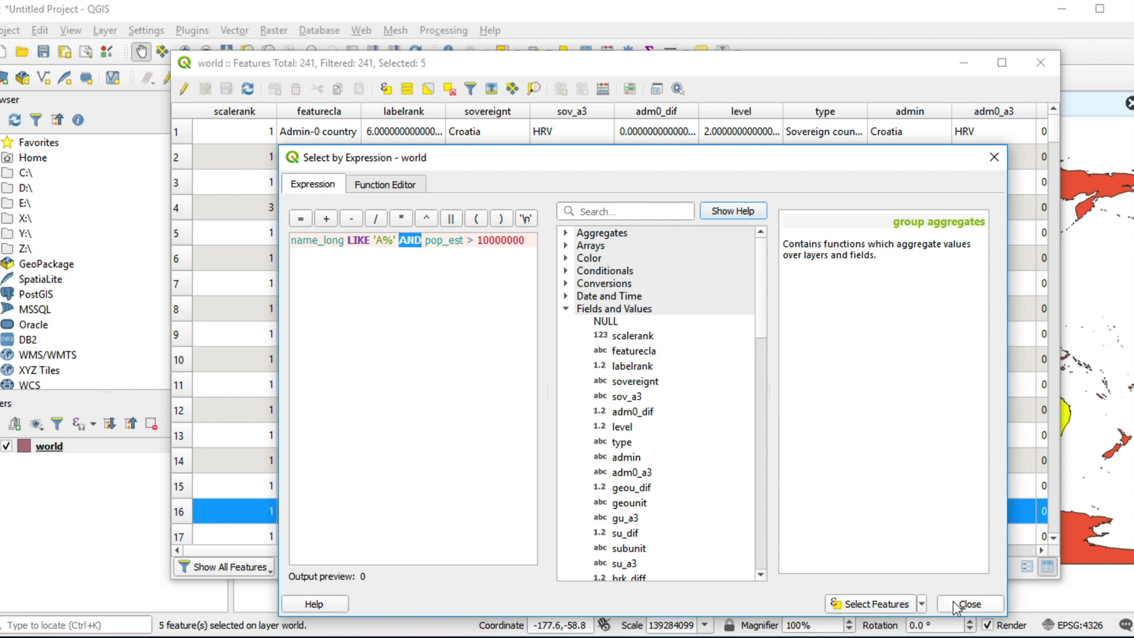
View the five selected countries on the map, then reopen the table's Select by Expression dialog.
left_click(968, 604)
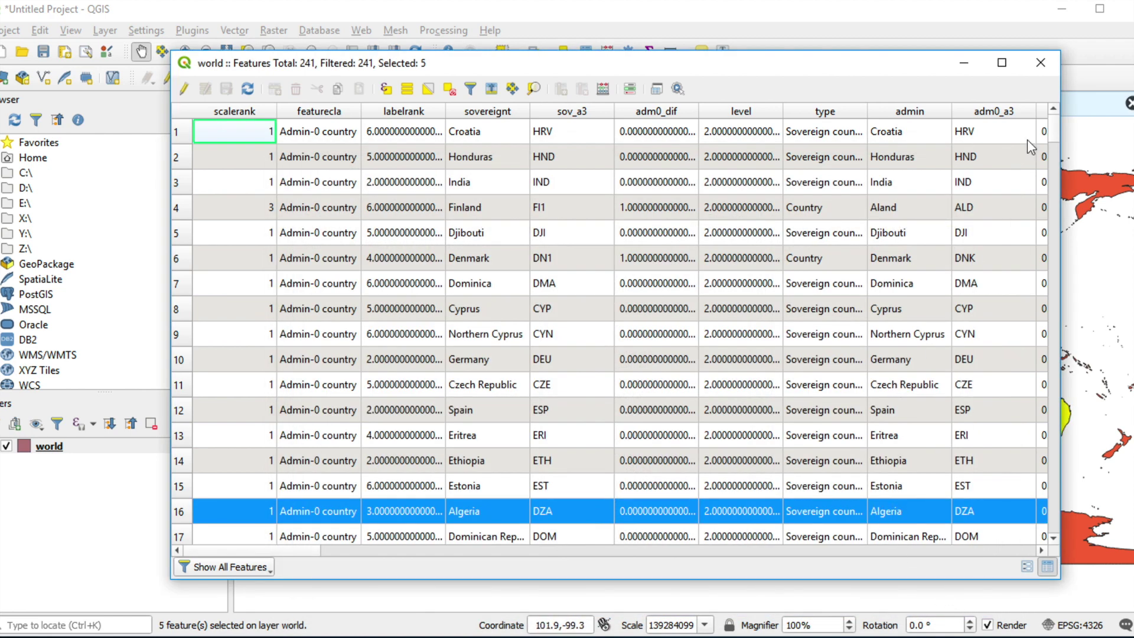
left_click(1041, 63)
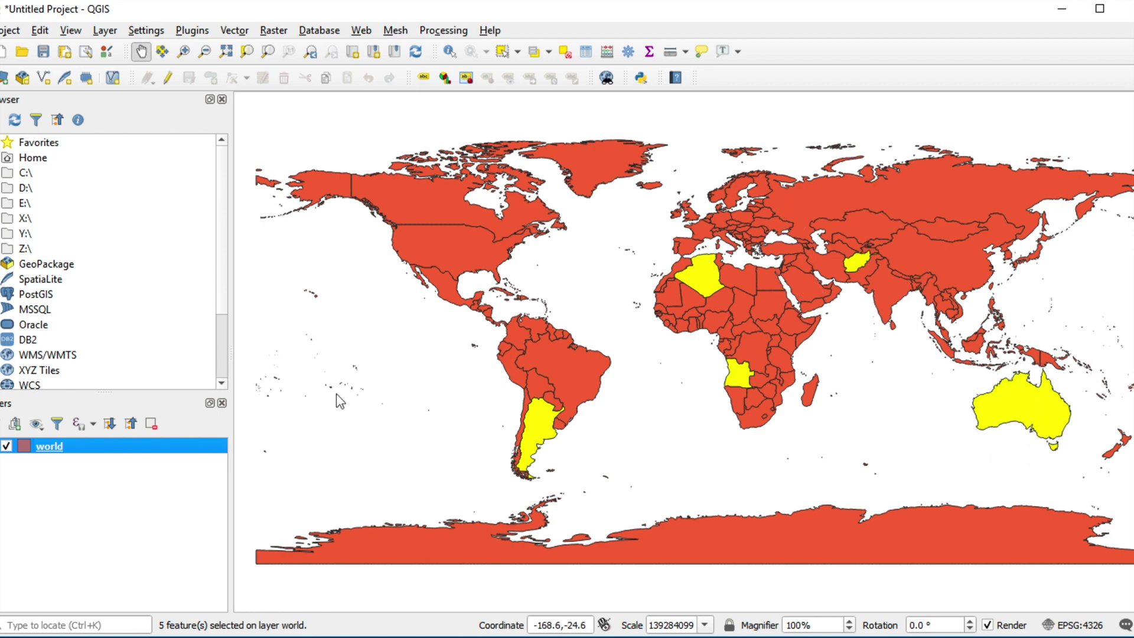
right_click(49, 445)
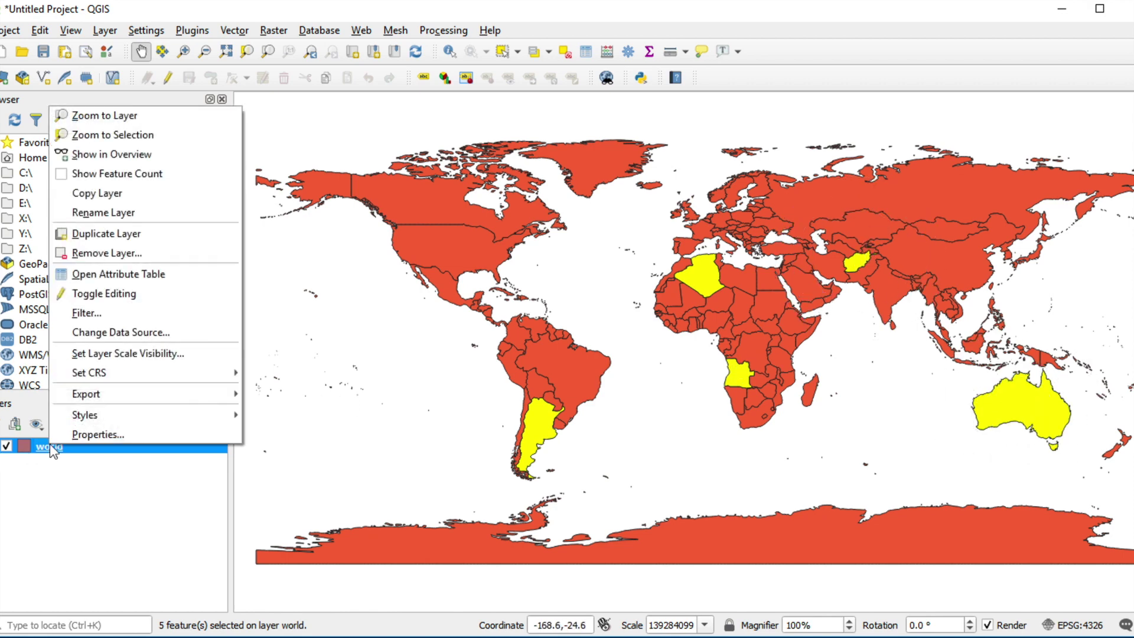
left_click(174, 269)
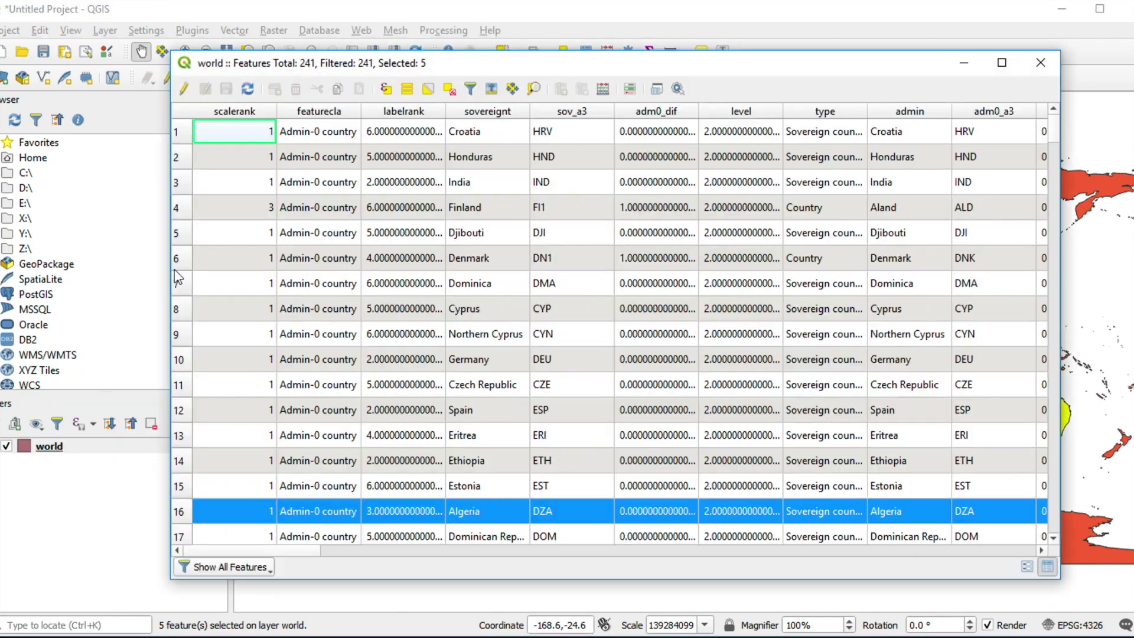
left_click(379, 92)
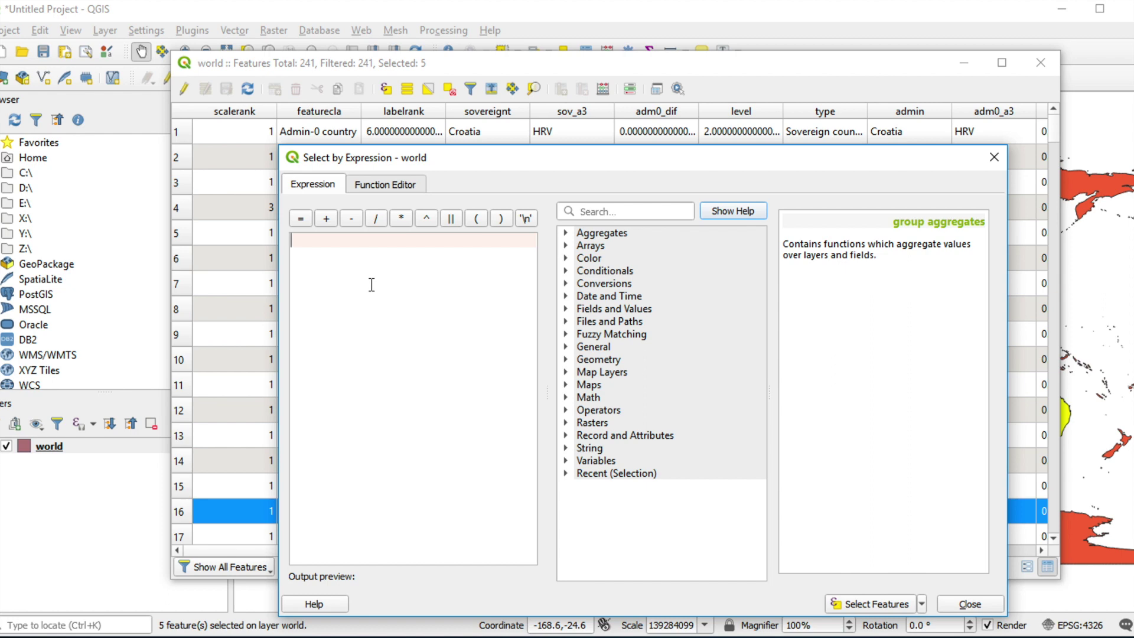
type("name_long LI")
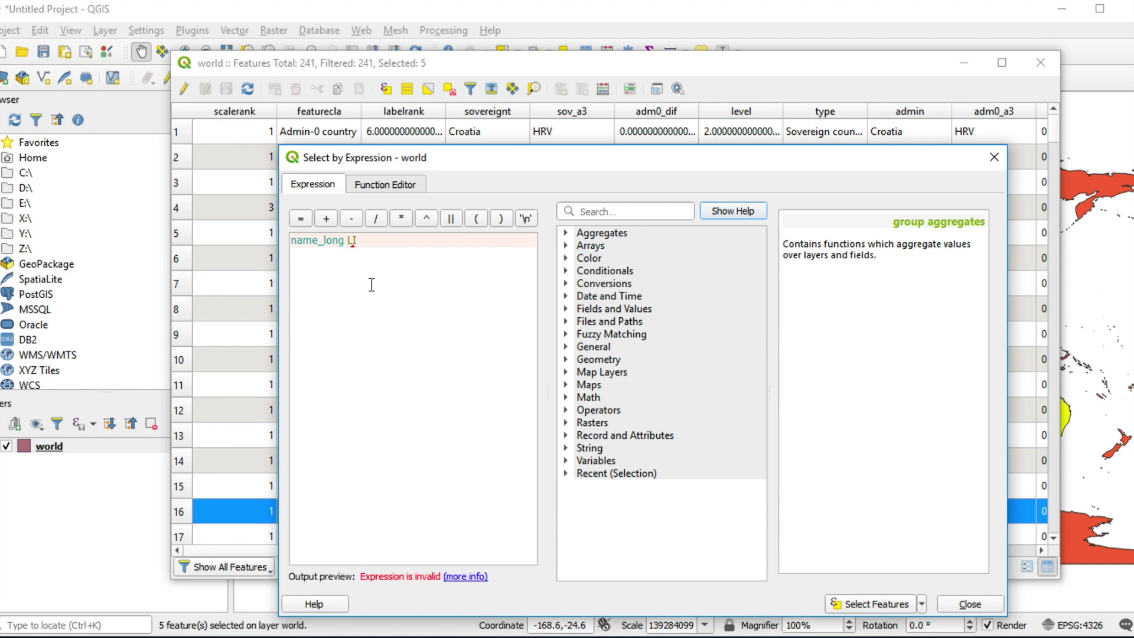
type("KE 'A%' and ")
type("pop_est < 1000000 an")
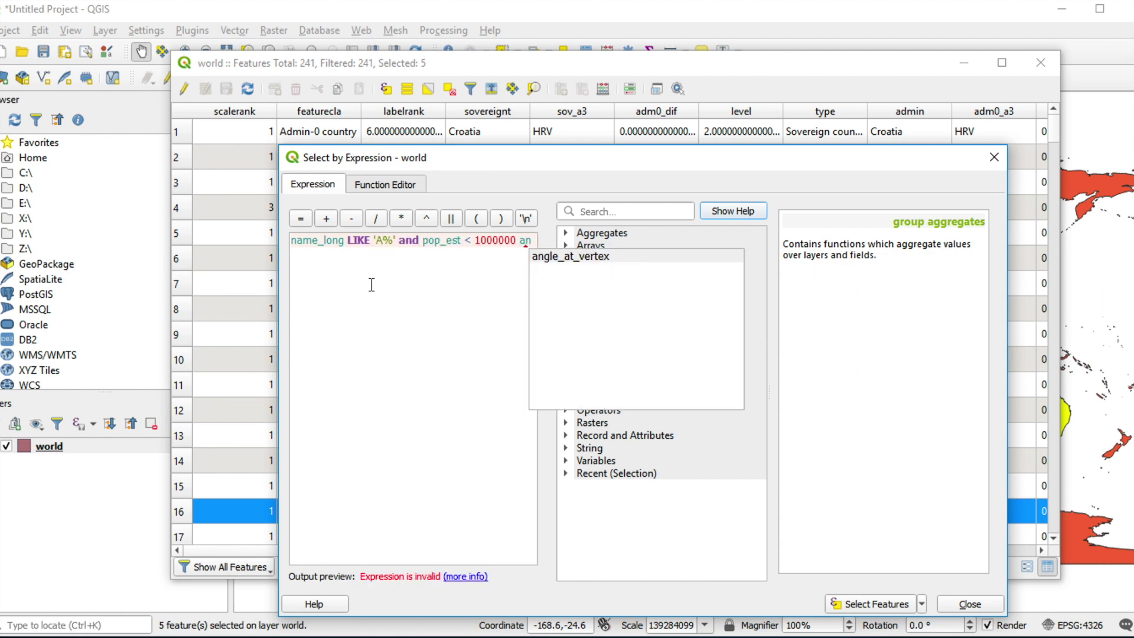
type("d ........")
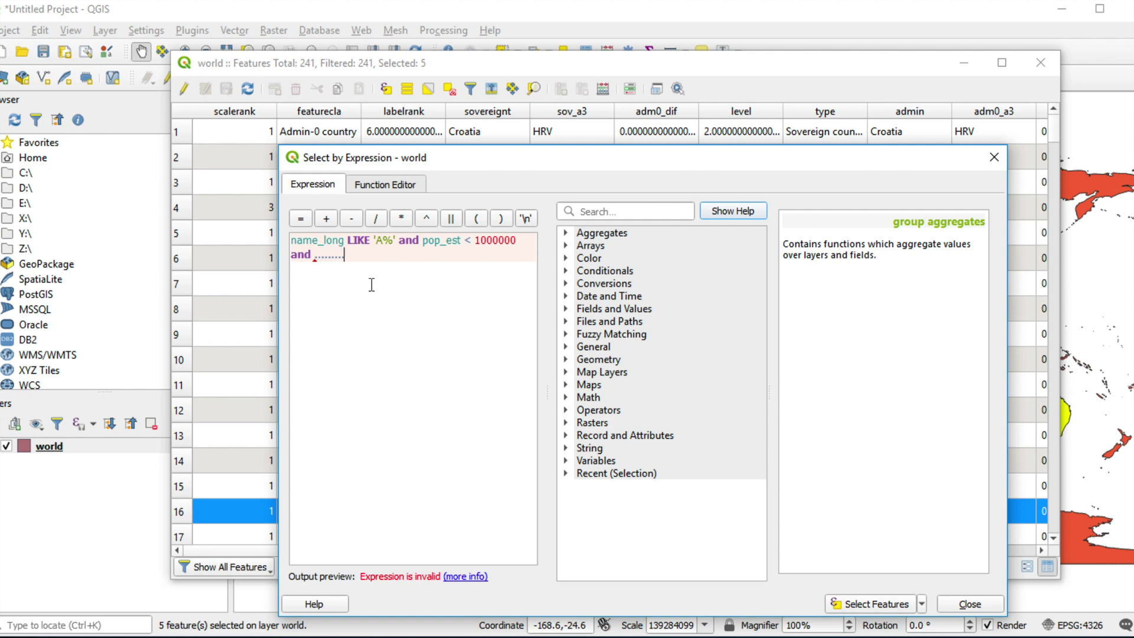
mouse_move(328, 255)
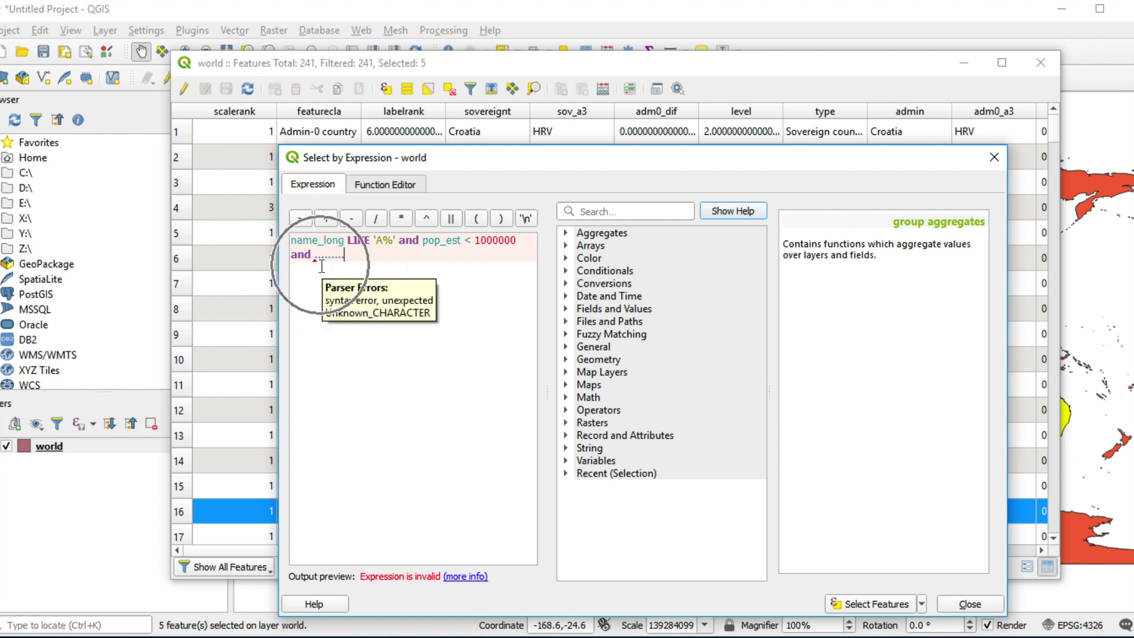
Enter name_long LIKE 'A%' and pop_est < 1000000, remove the stray second line, and select the 8 countries.
left_click(320, 266)
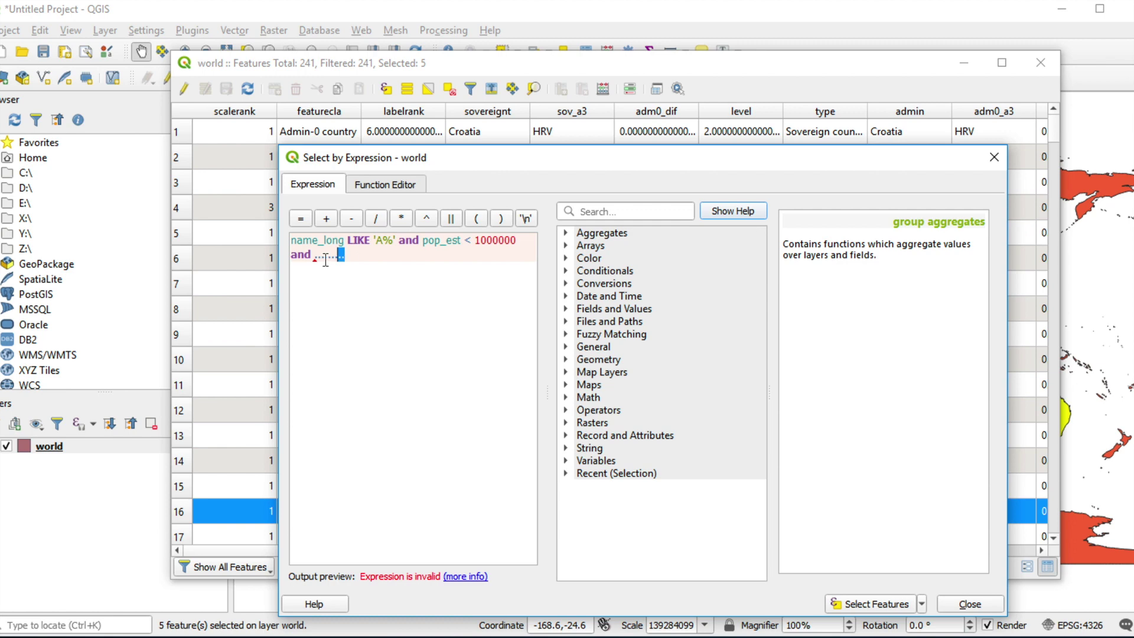
left_click_drag(354, 259, 294, 258)
key("BackSpace")
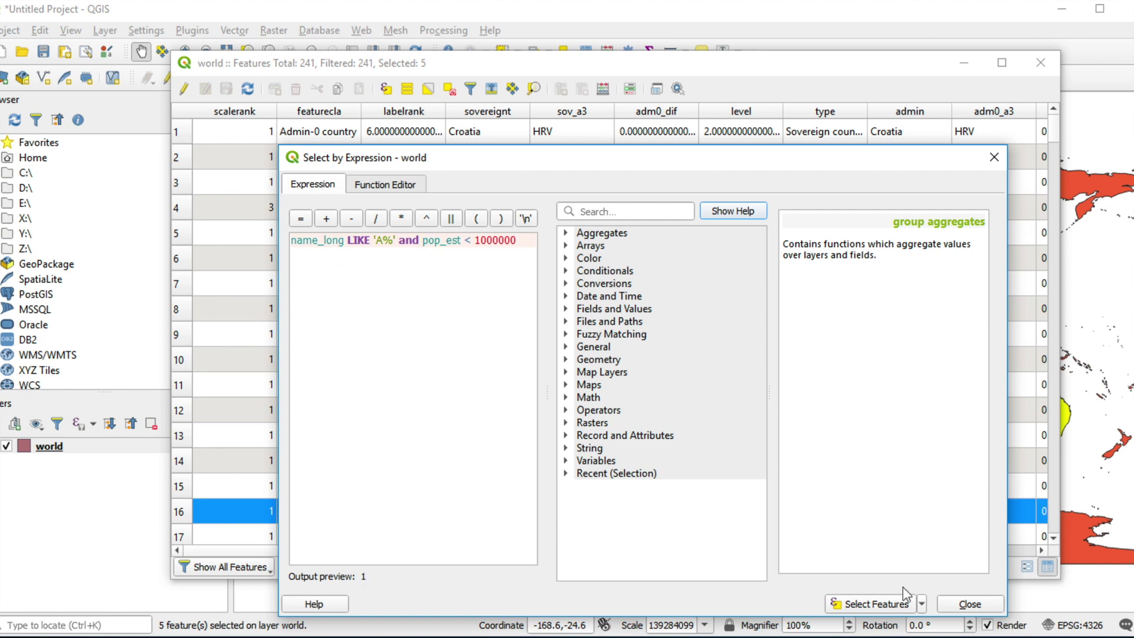
left_click(899, 604)
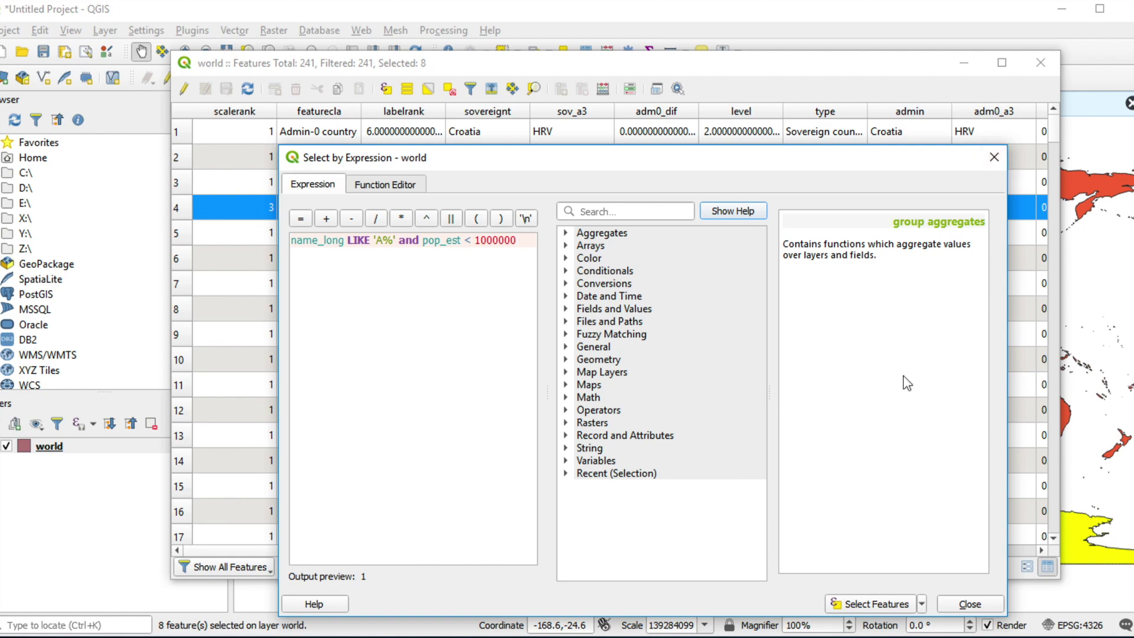
Close the expression dialog and attribute table to see the 8 selected countries on the map.
left_click(994, 157)
left_click(1040, 62)
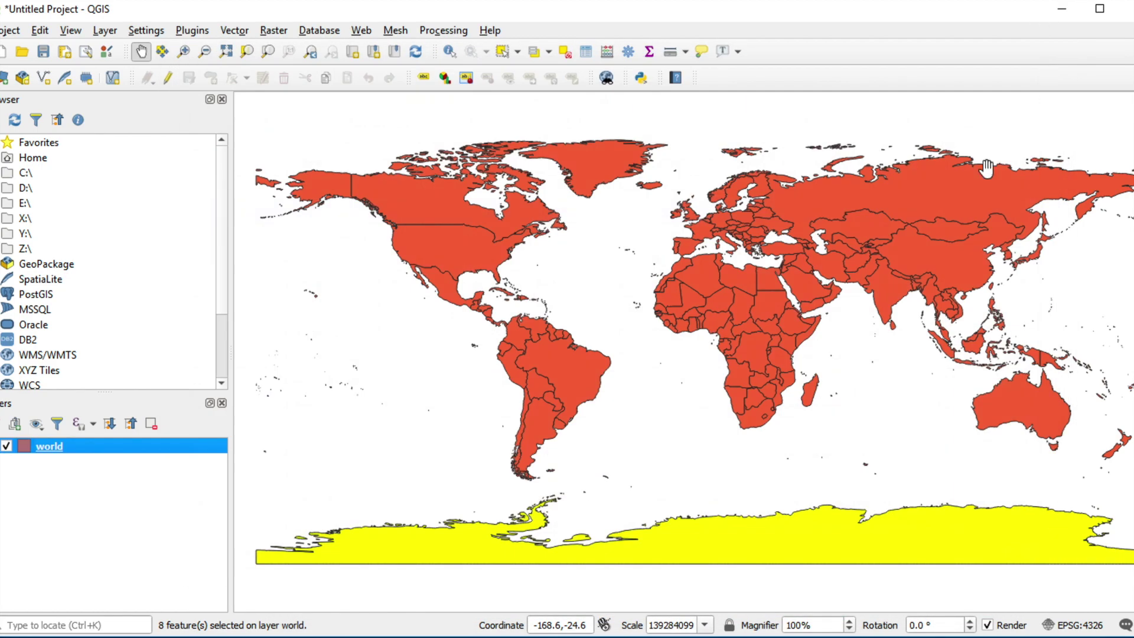
left_click(756, 526)
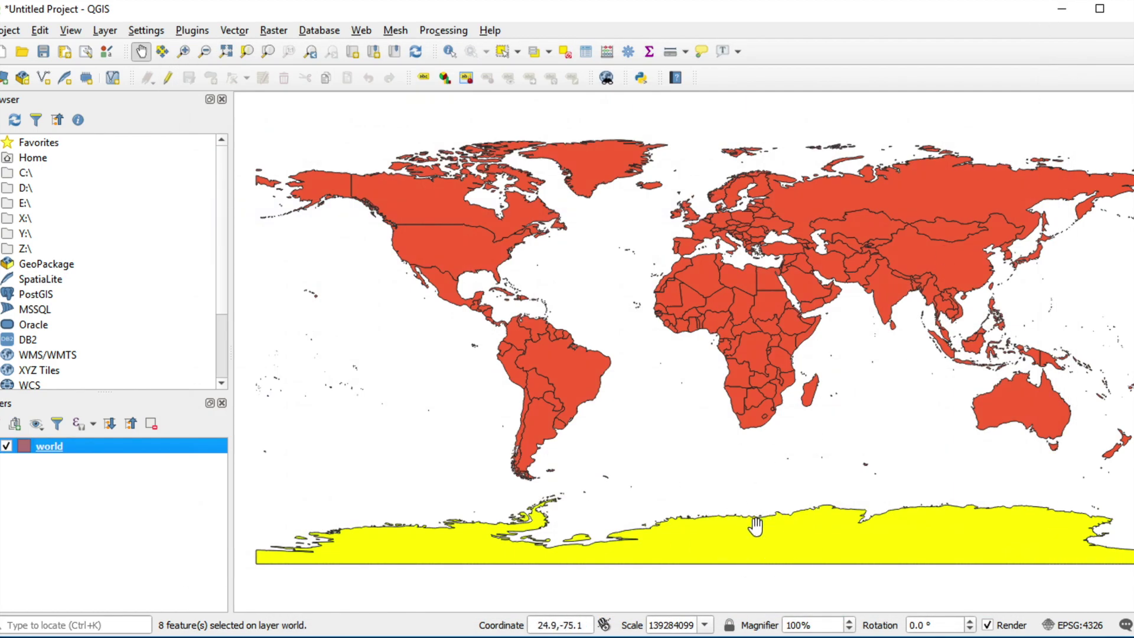